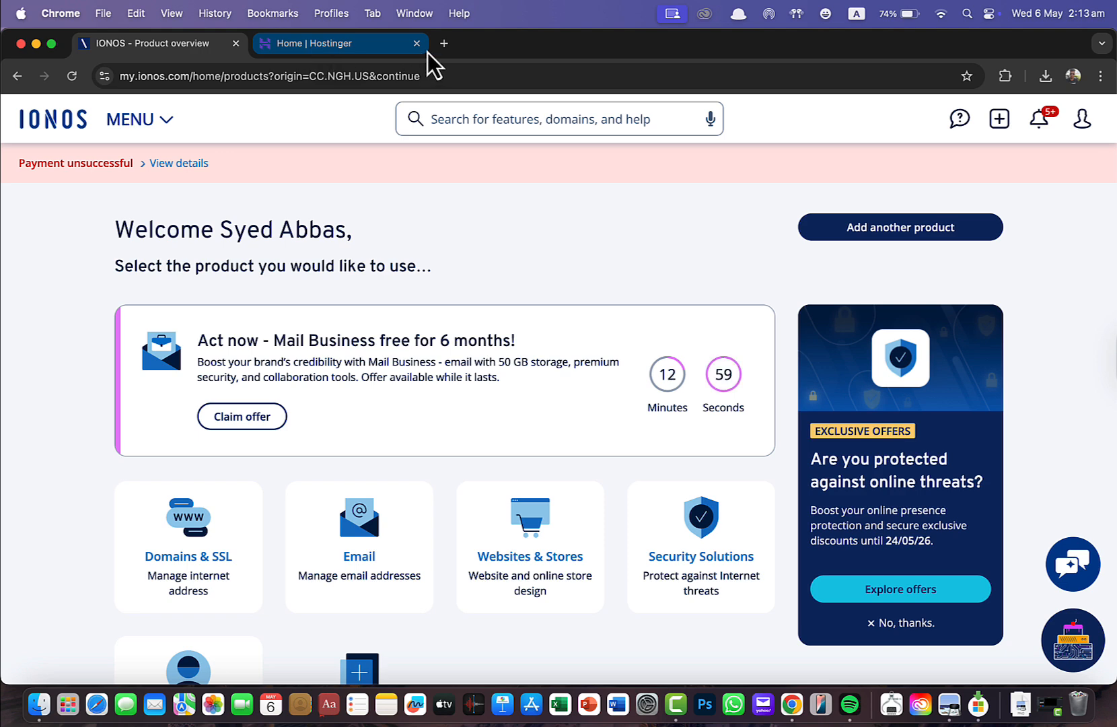
- Open tipswithalam.com separately, look over its blog page down to the footer, and close it again
click(438, 46)
text(ti)
key(Return)
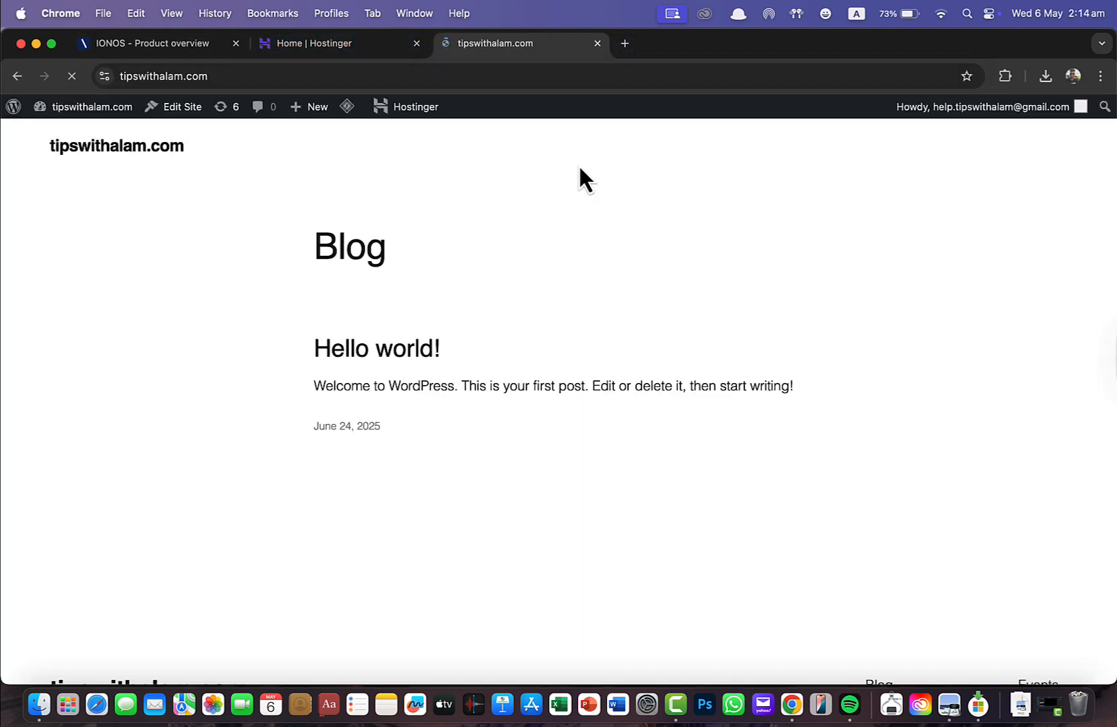
scroll(474, 287, down, 4)
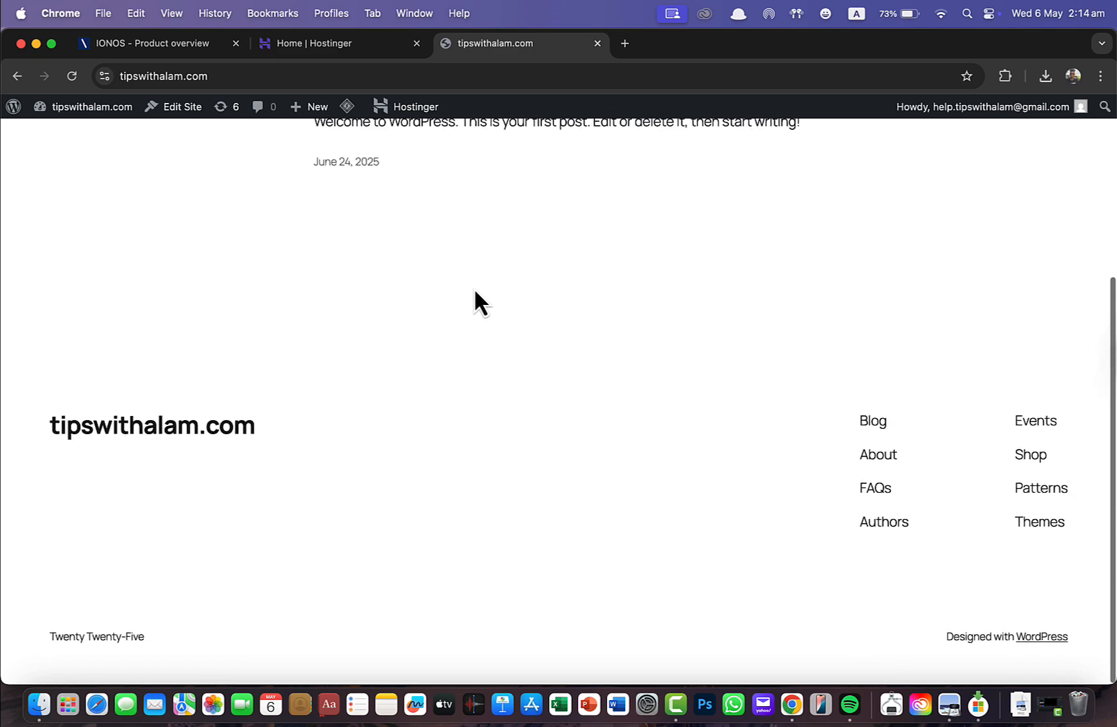
scroll(474, 287, up, 4)
click(596, 43)
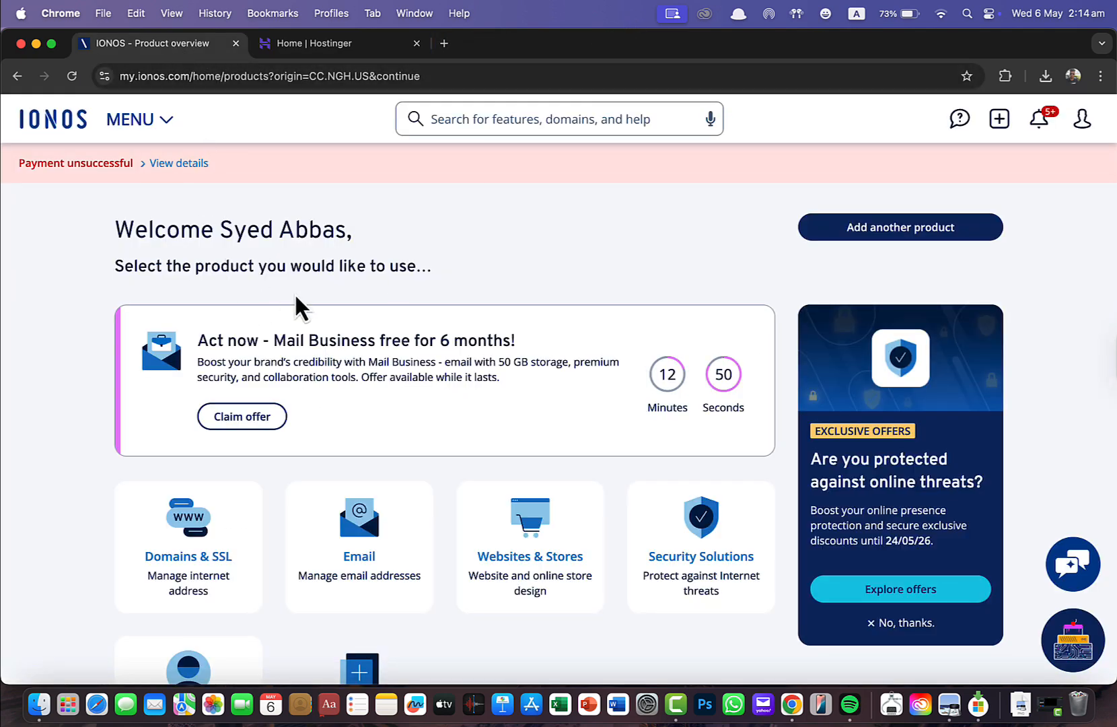
- Look over the IONOS product overview, then examine the unsuccessful payment's details and the invoice list
scroll(294, 292, down, 2)
scroll(294, 292, up, 2)
scroll(636, 266, down, 10)
scroll(636, 266, up, 8)
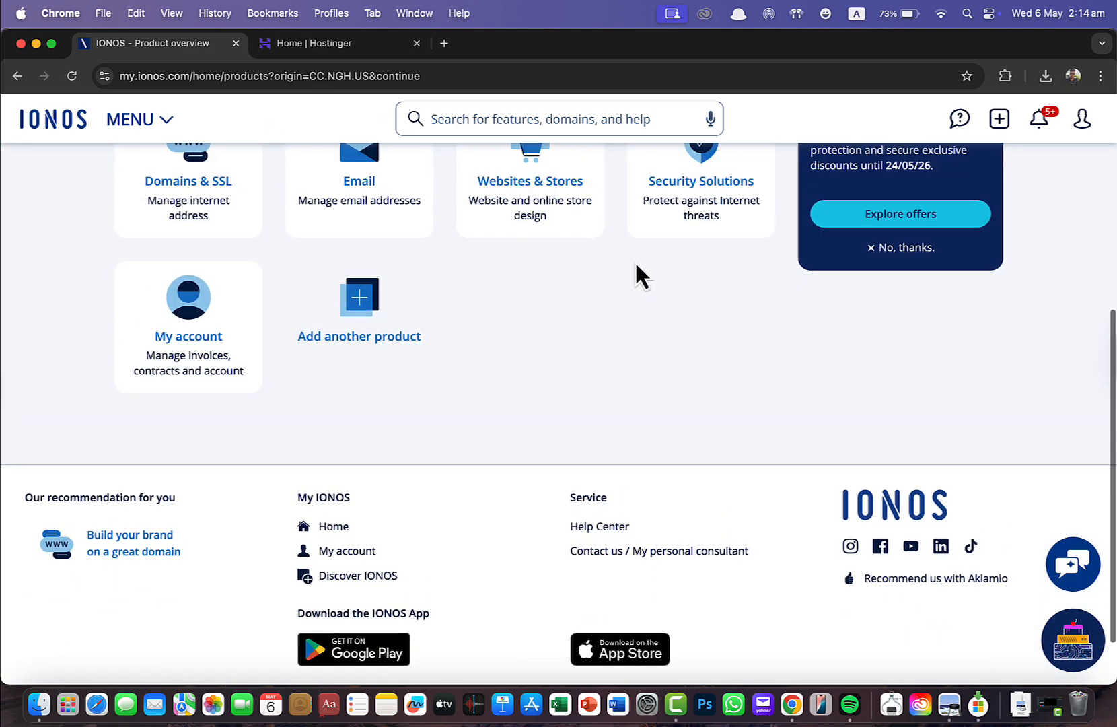
scroll(275, 149, up, 2)
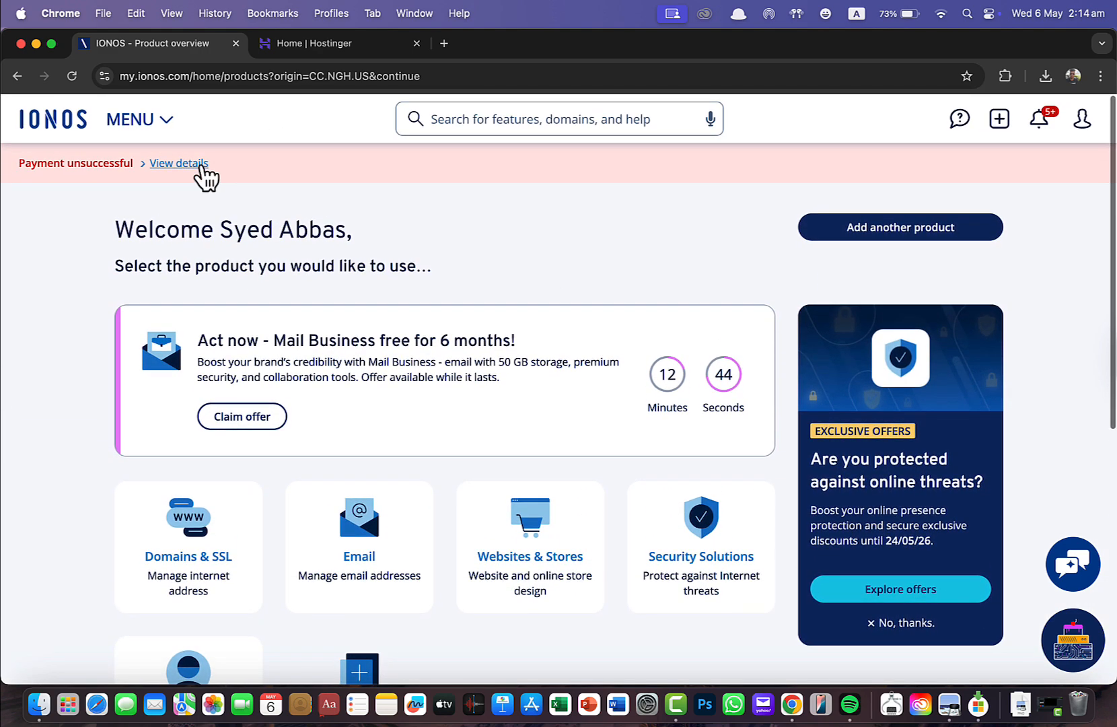
click(200, 166)
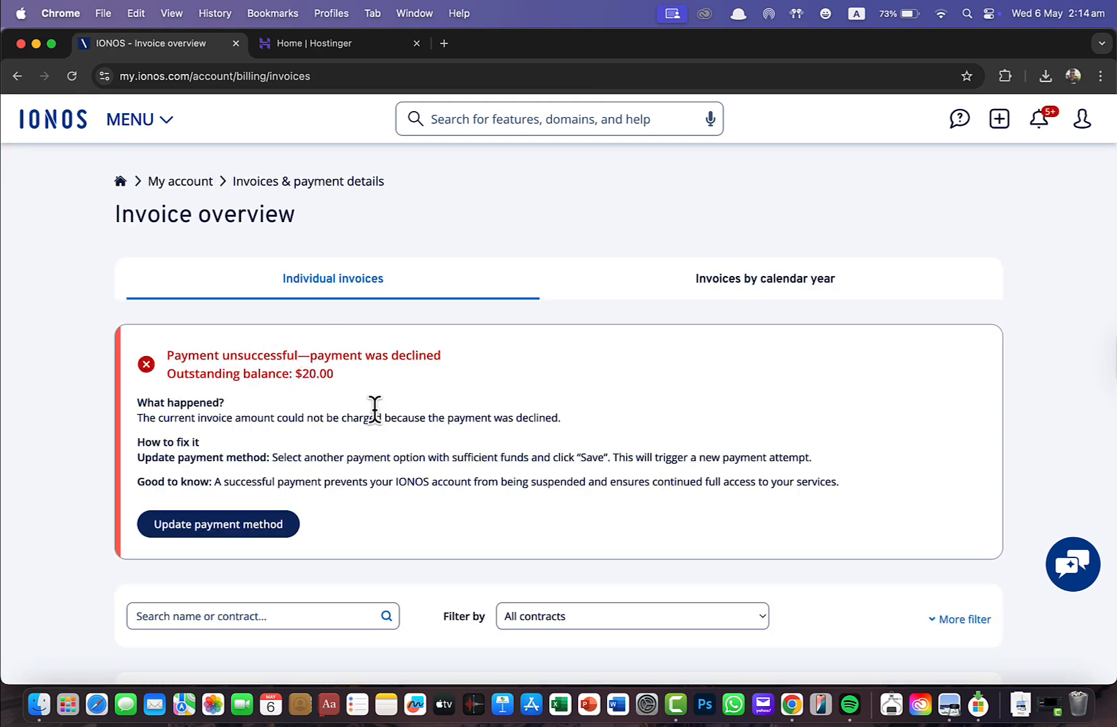
scroll(374, 409, down, 10)
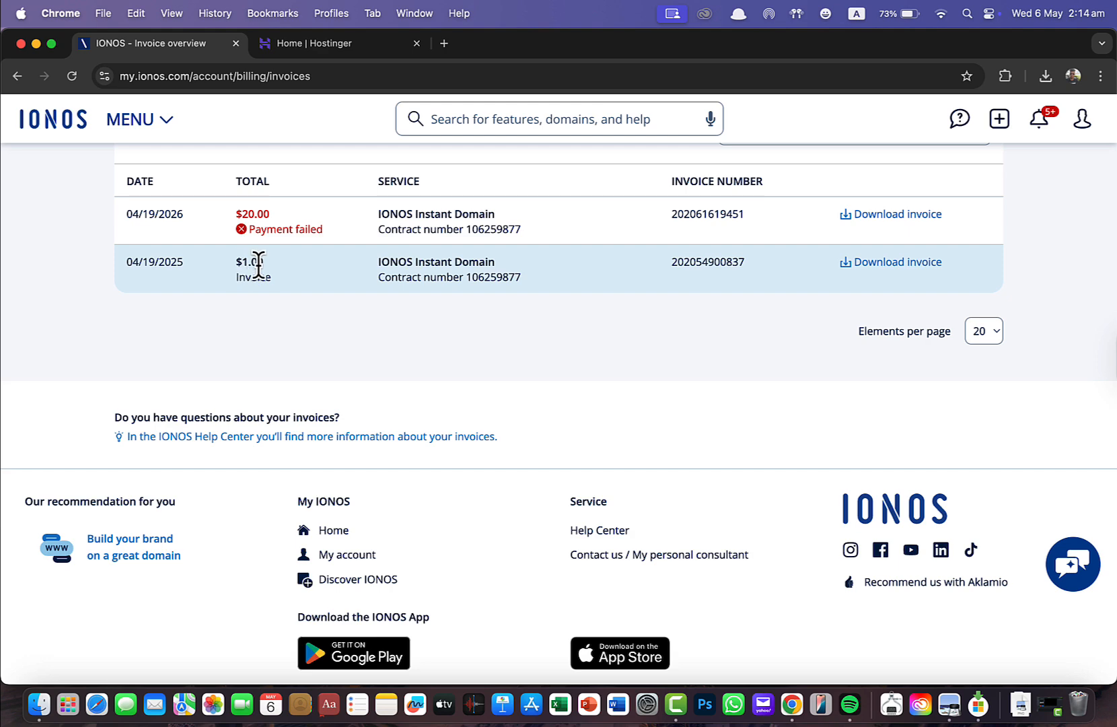
scroll(289, 423, up, 10)
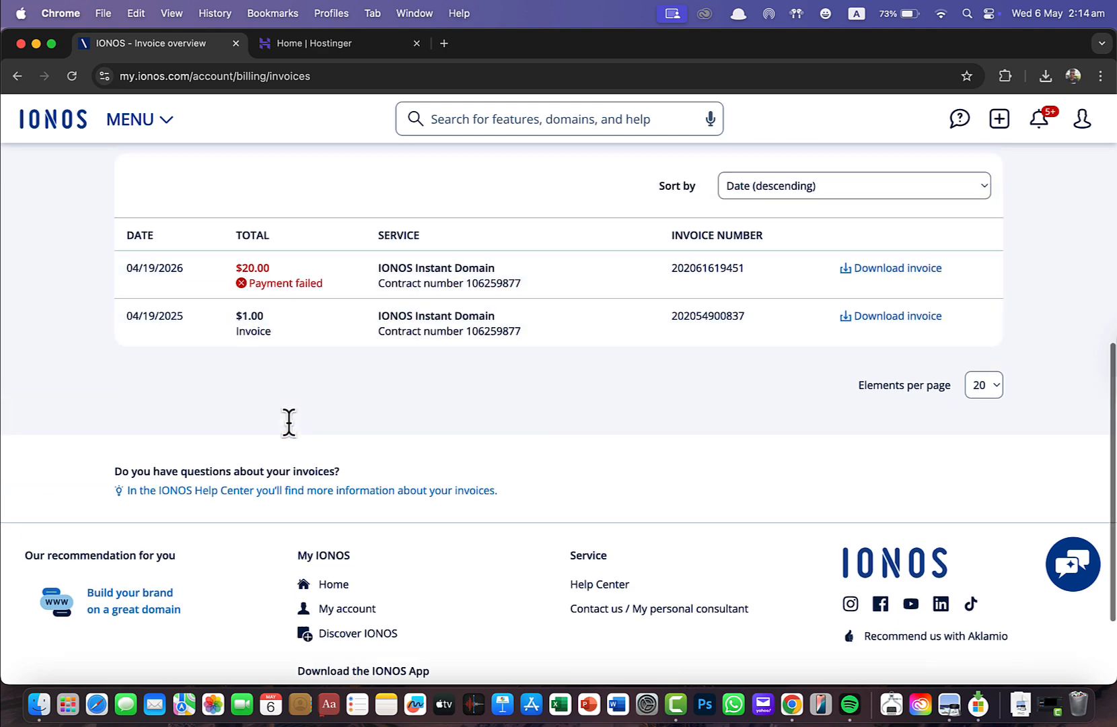
- Open the renewal and transfer settings of the domain tipswithalam.com
click(160, 129)
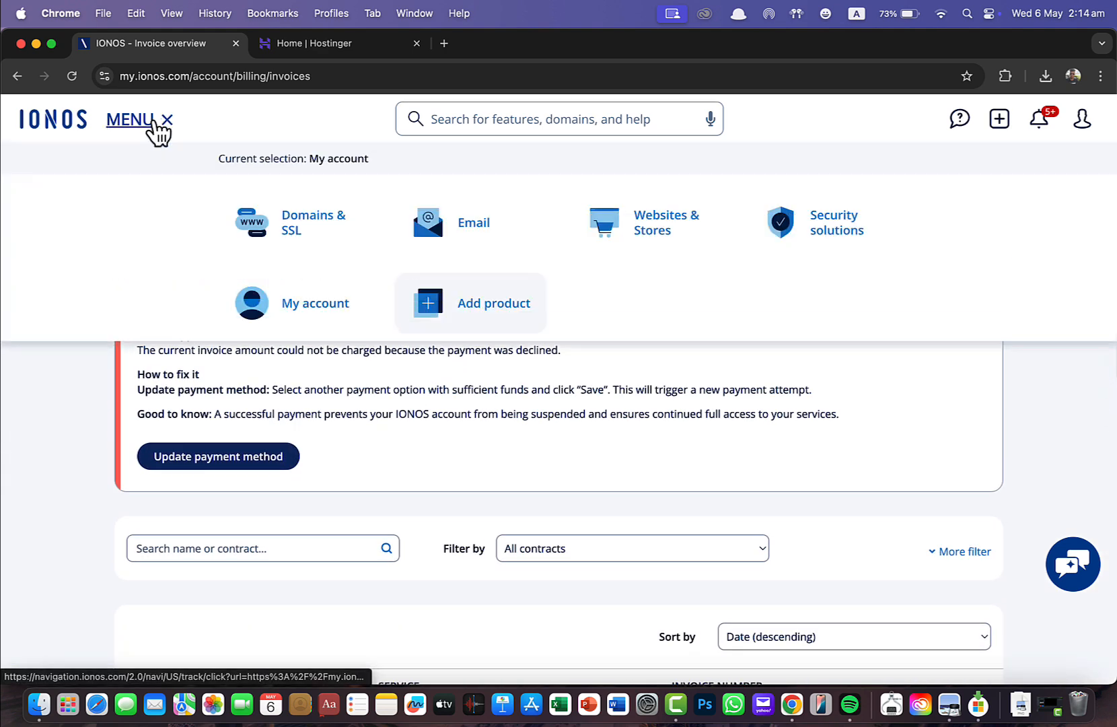
click(287, 222)
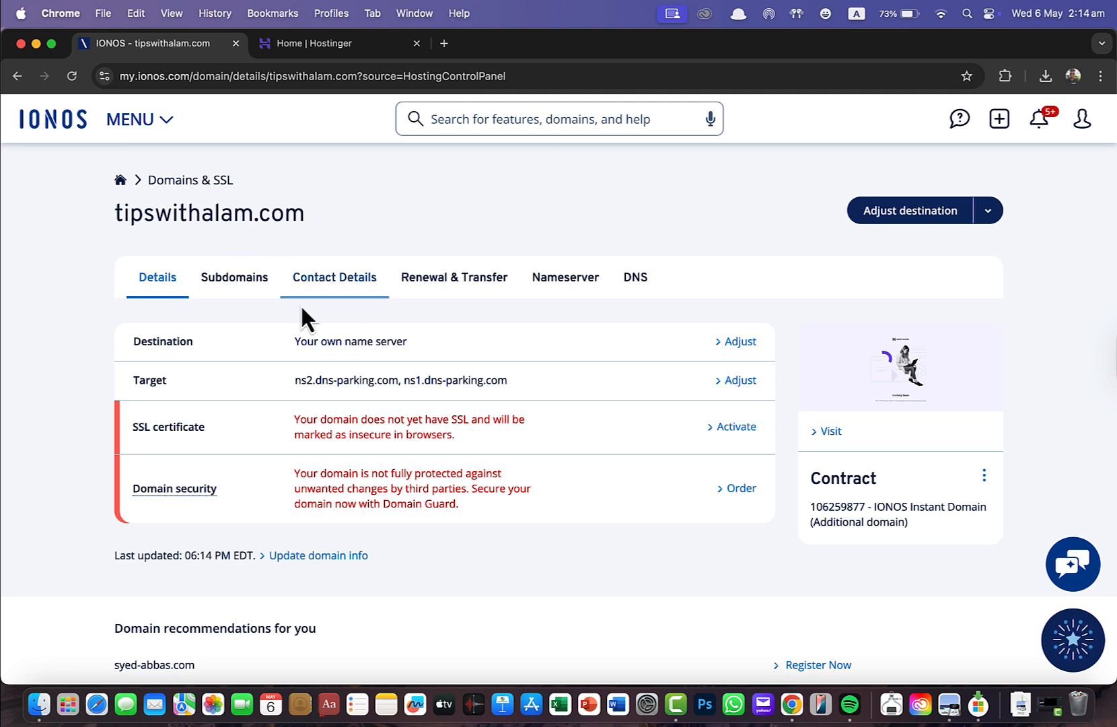
click(442, 291)
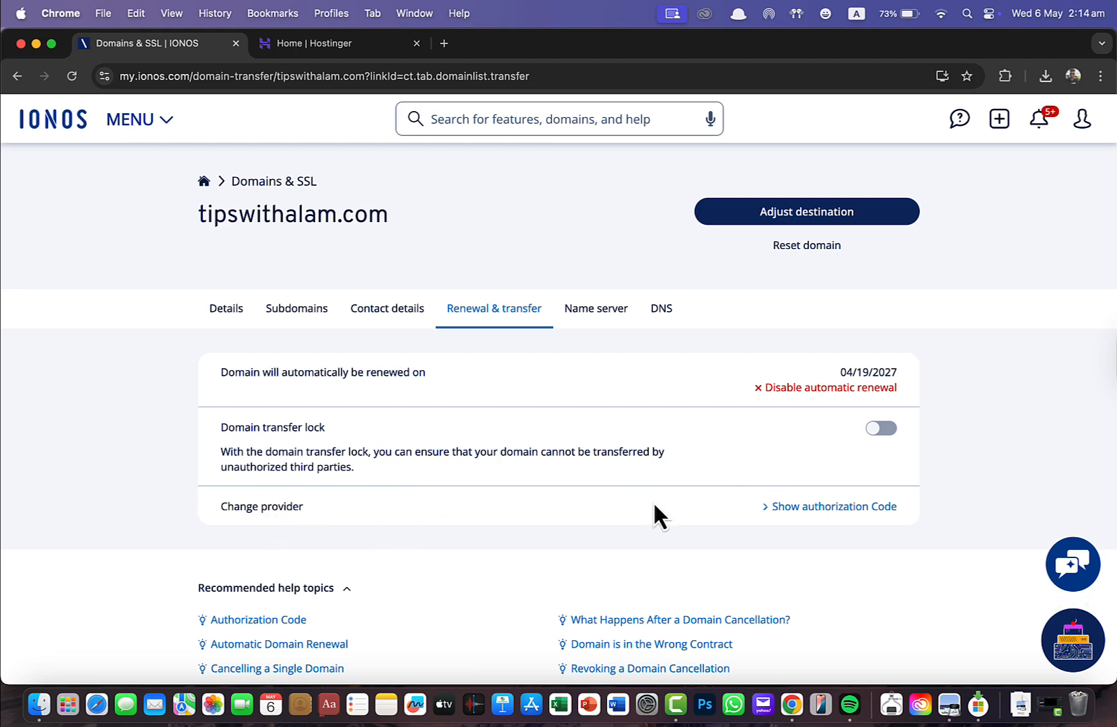
- Request the domain's authorization code with Price / Value for Money as the transfer reason, reveal the code and copy it
click(845, 508)
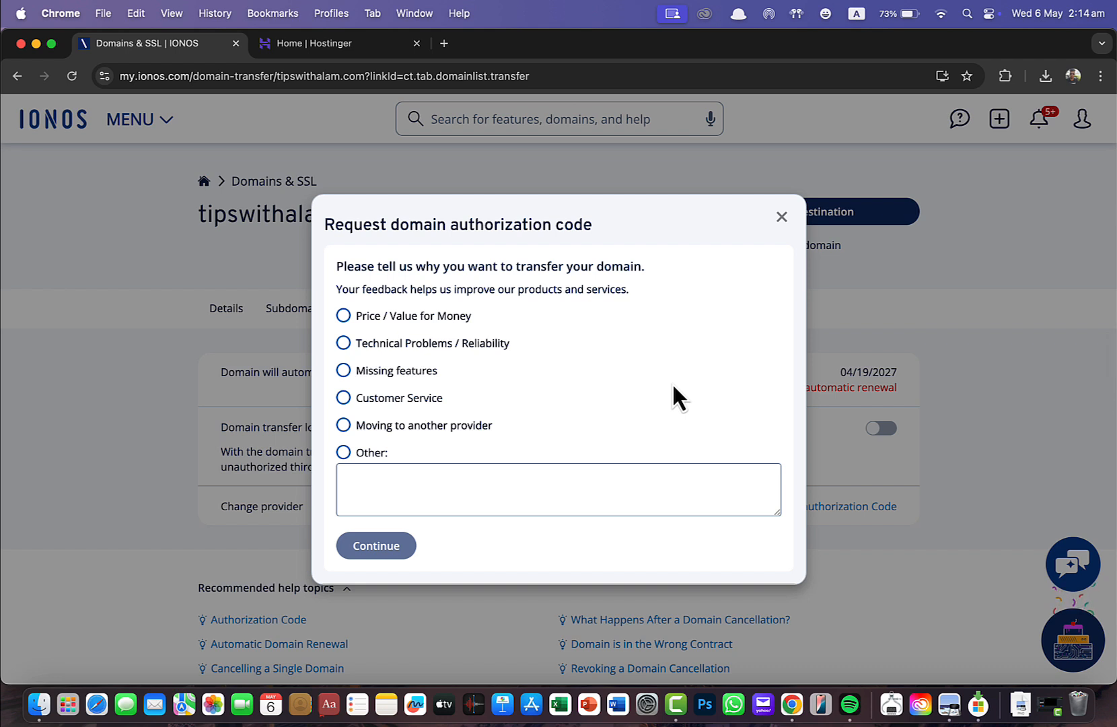
click(434, 316)
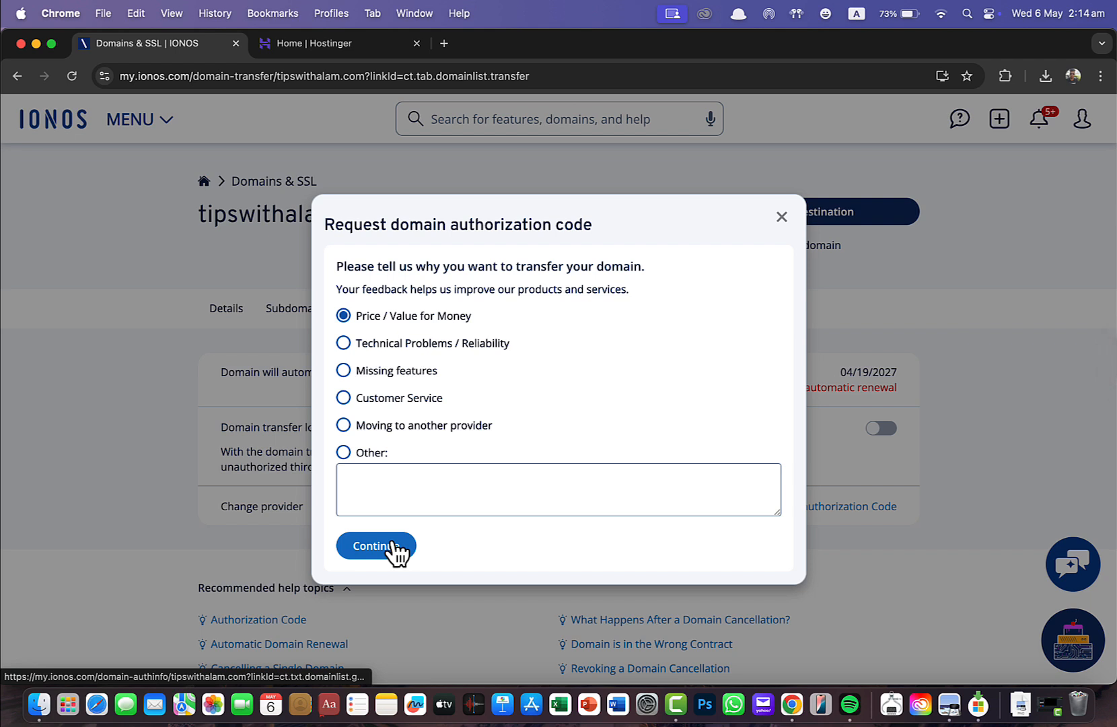
click(393, 545)
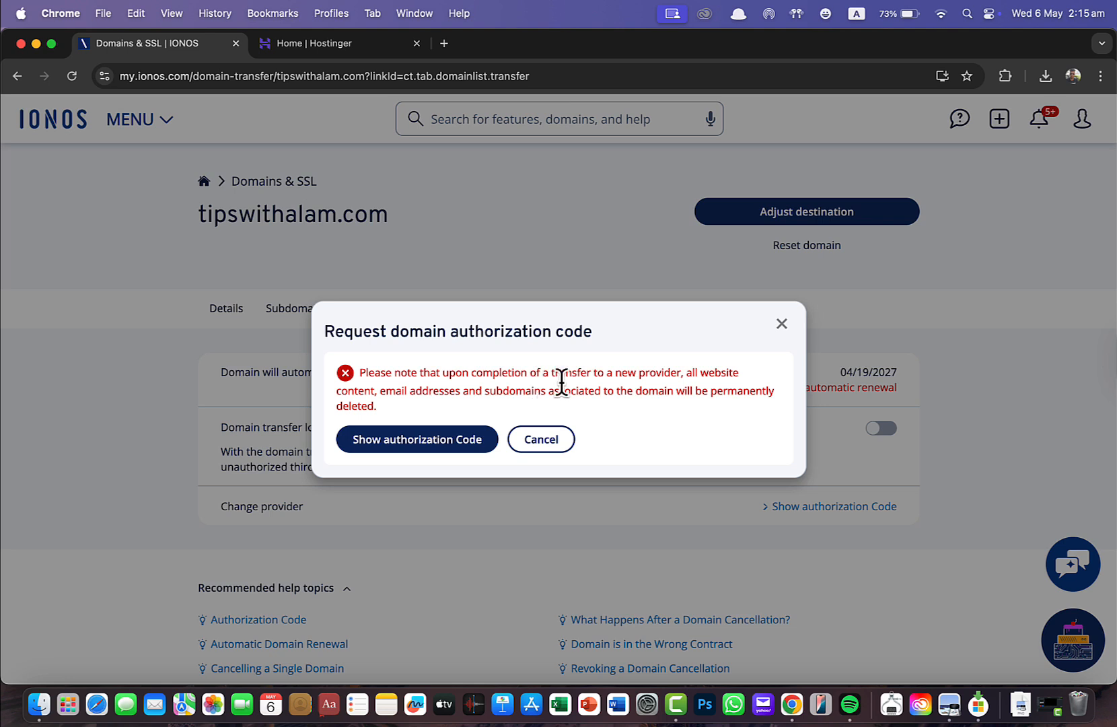
click(372, 438)
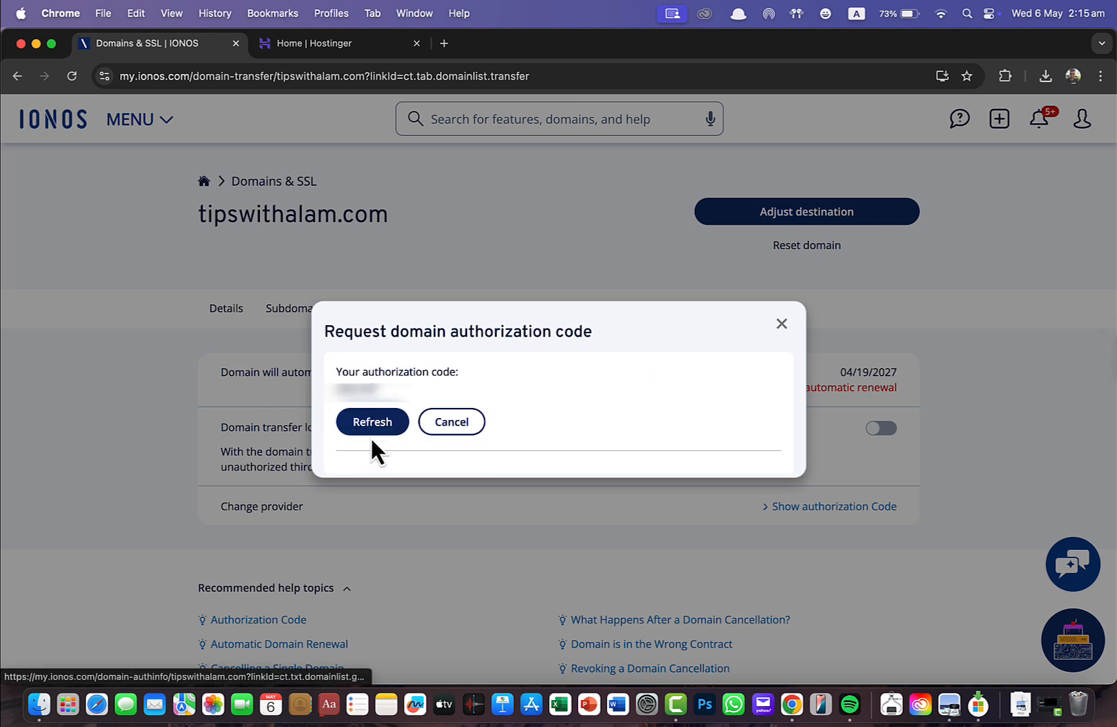
double_click(354, 389)
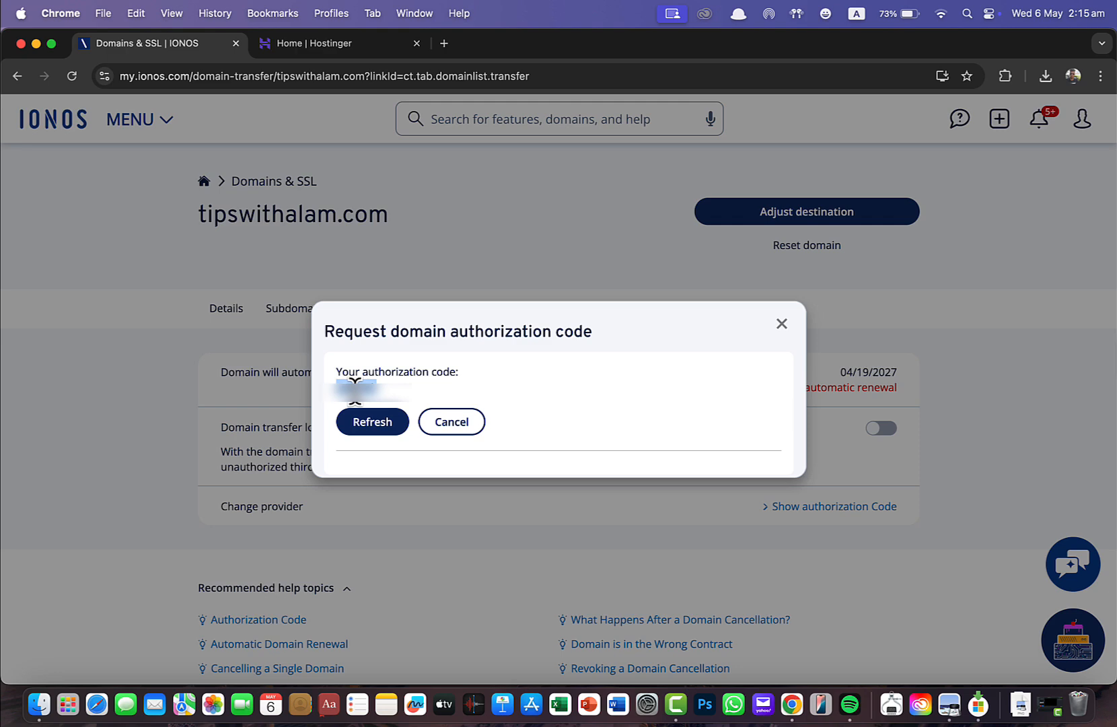
key(super+c)
- Switch to Hostinger hPanel and open its domain transfer page
click(321, 43)
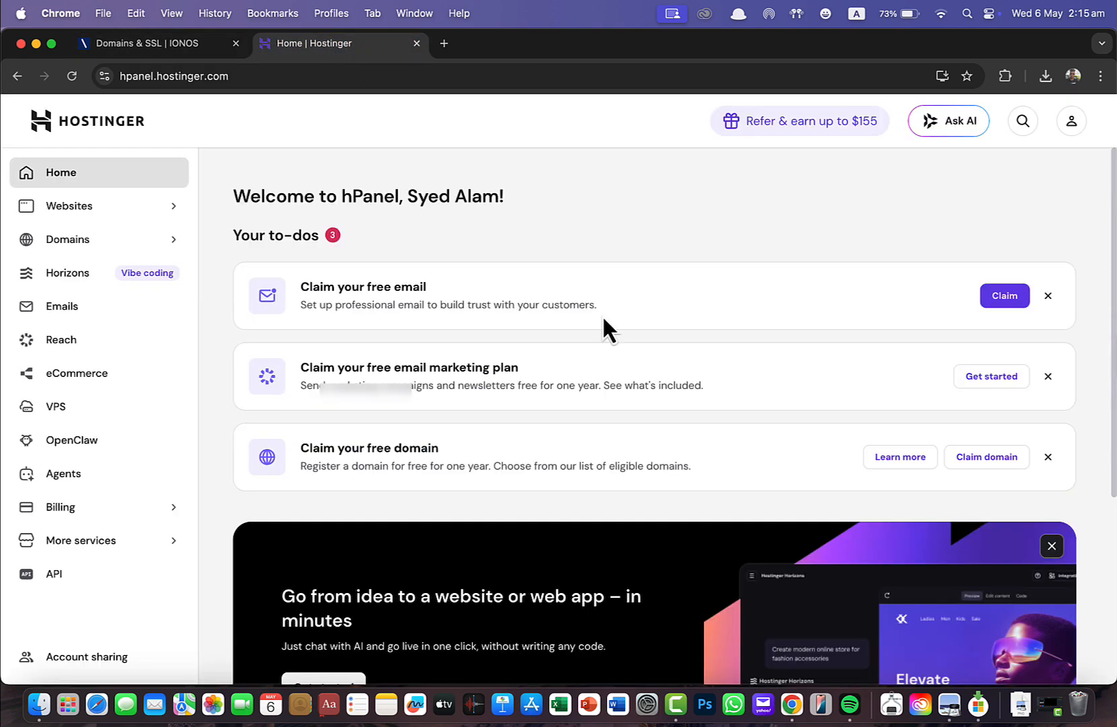
scroll(294, 202, down, 5)
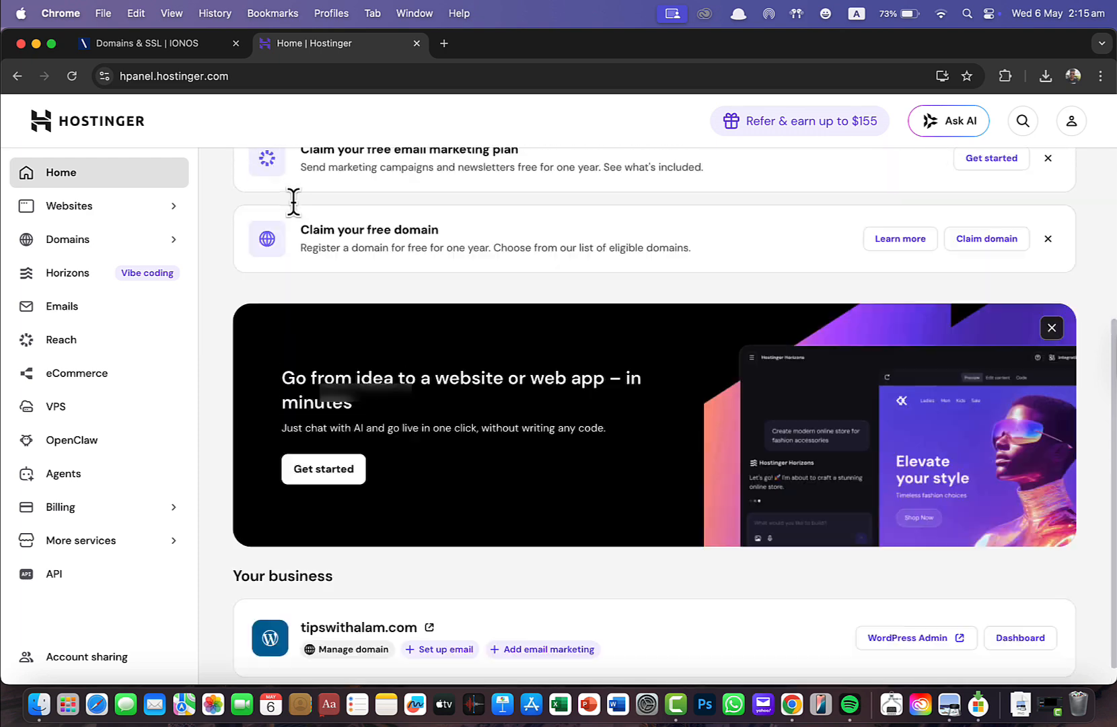
scroll(291, 200, up, 5)
click(161, 240)
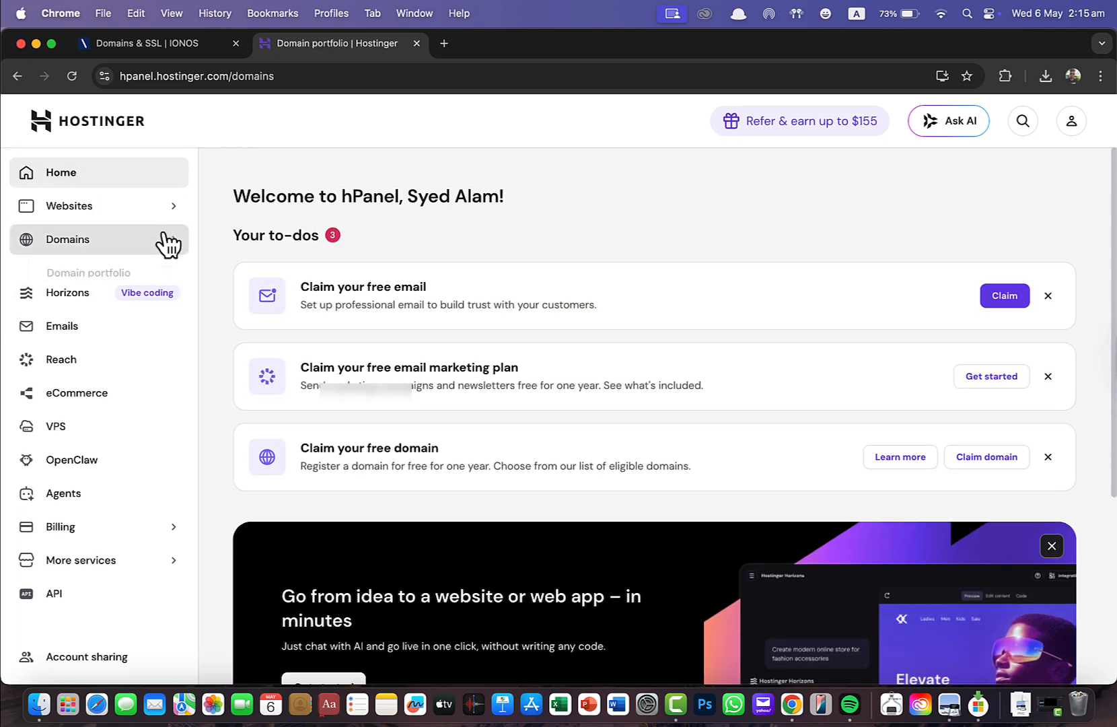
click(108, 342)
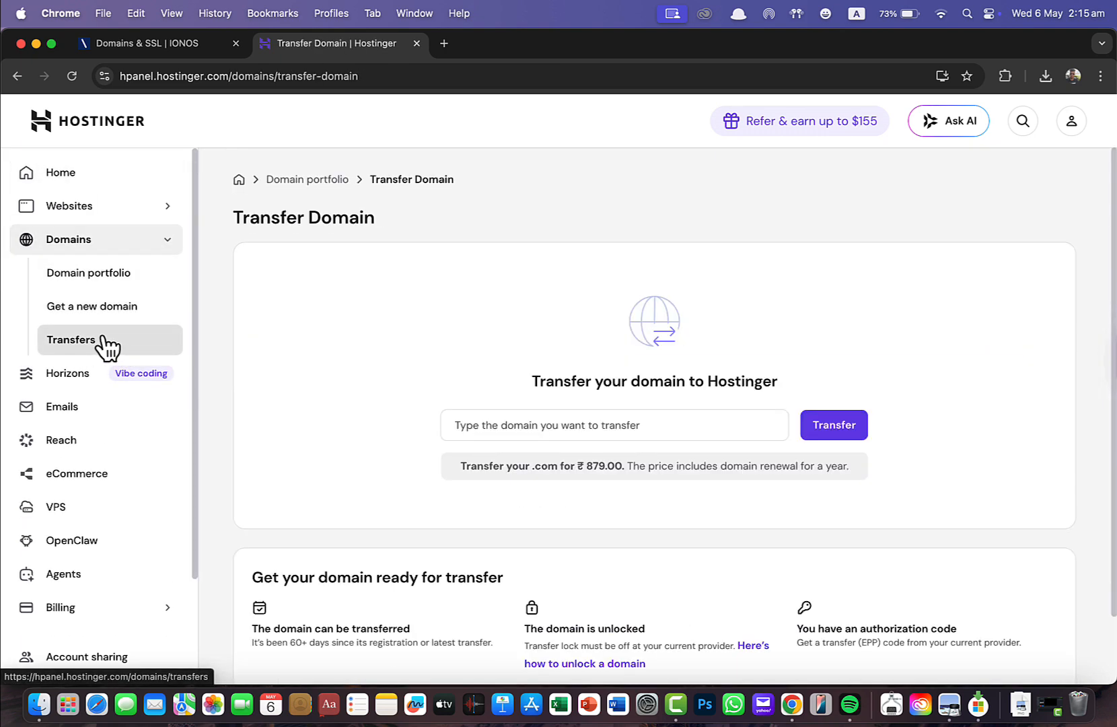
- Submit tipswithalam.com for a transfer check and review the transfer offer and readiness requirements
click(547, 422)
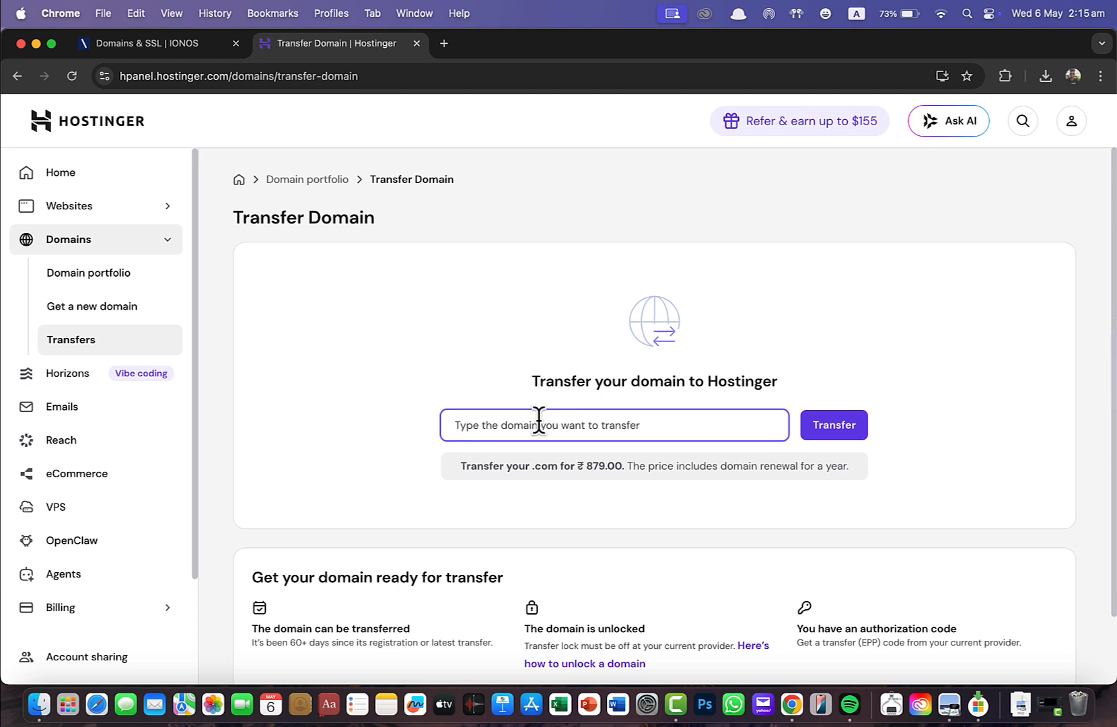
text(tipswitha)
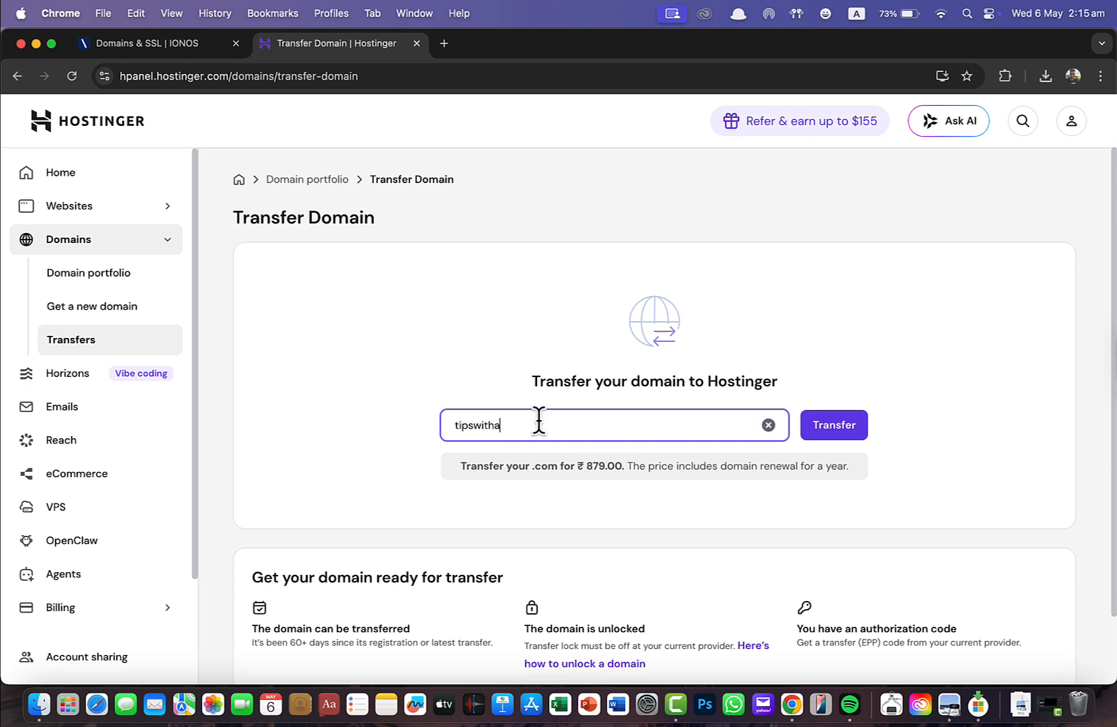
text(lam.com)
click(855, 436)
scroll(627, 282, down, 3)
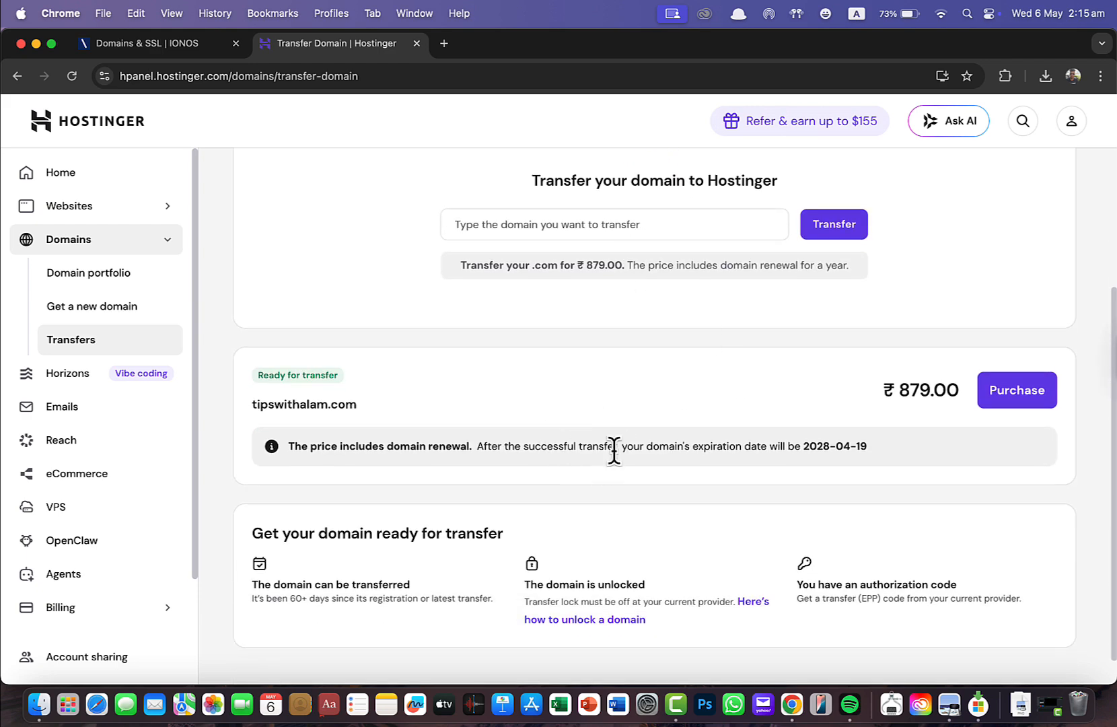
scroll(663, 462, down, 1)
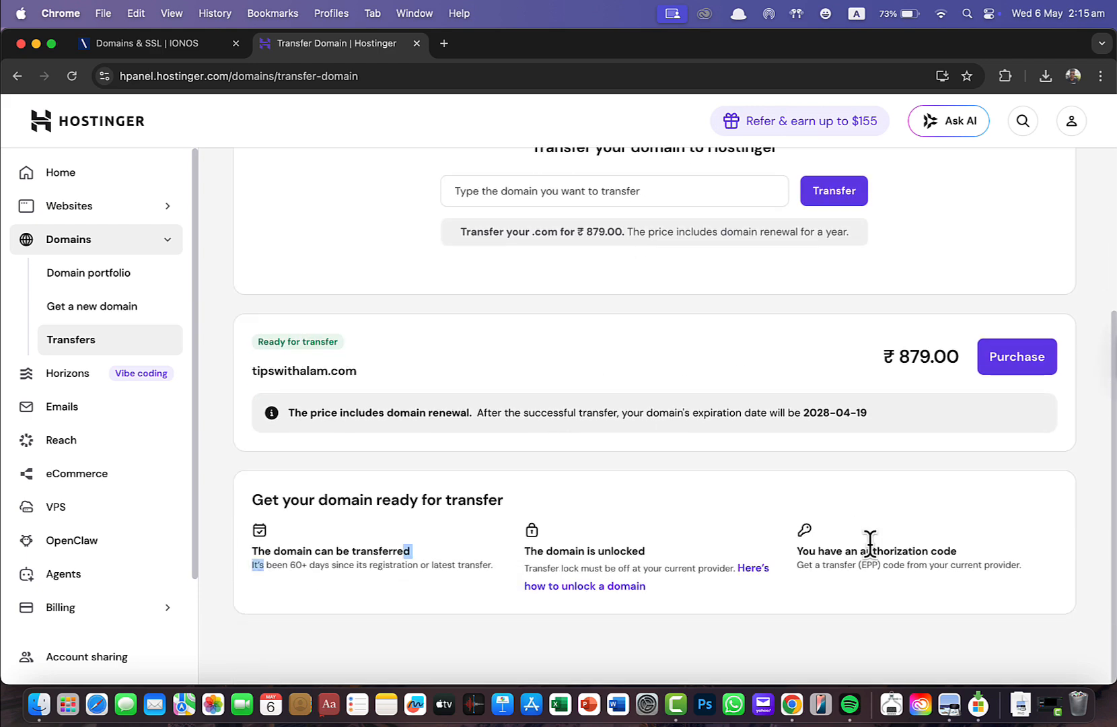
- Purchase the tipswithalam.com transfer with a different payment method, paying by card with the card details filled in
click(1008, 367)
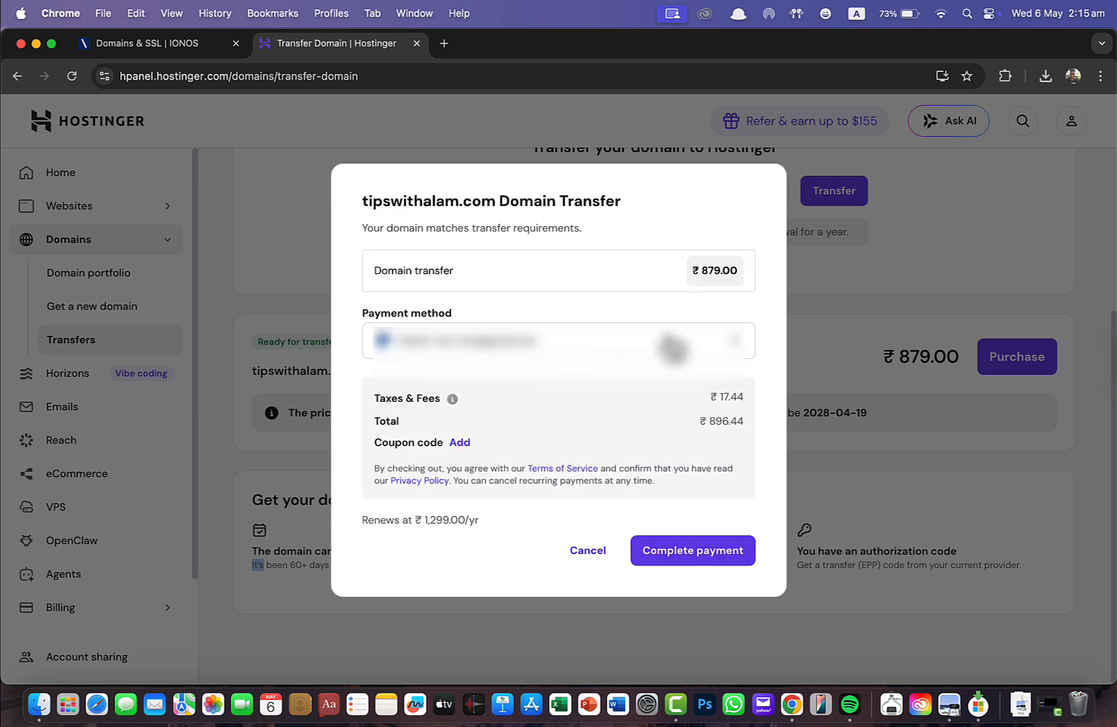
click(673, 348)
click(577, 418)
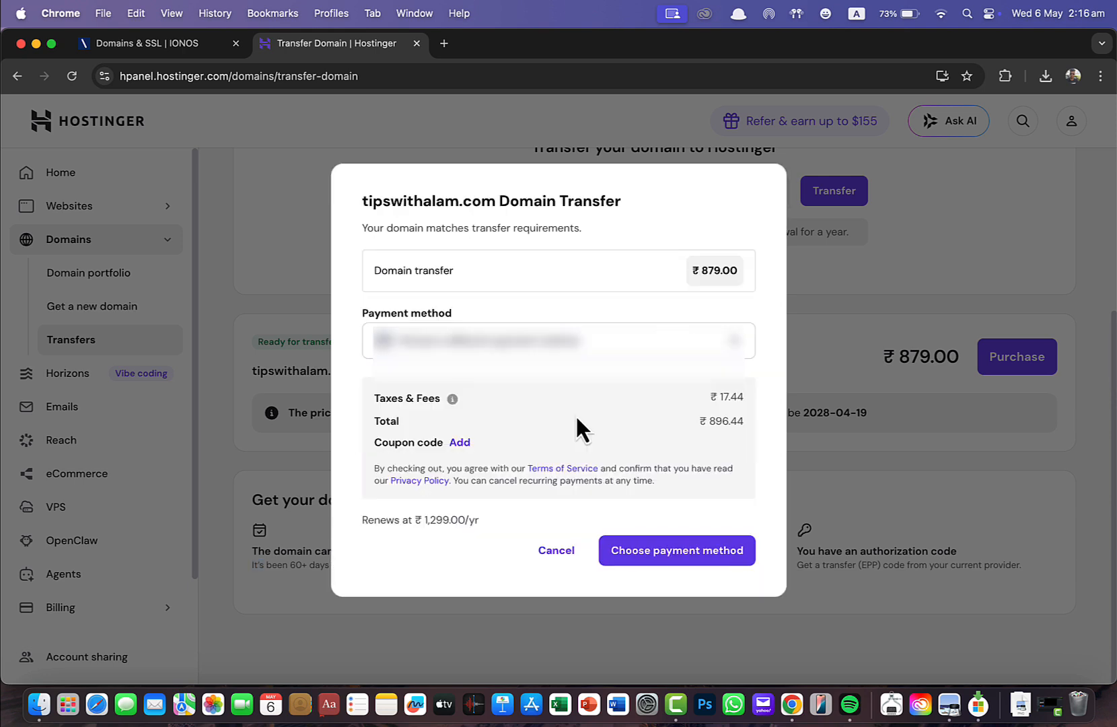
click(650, 551)
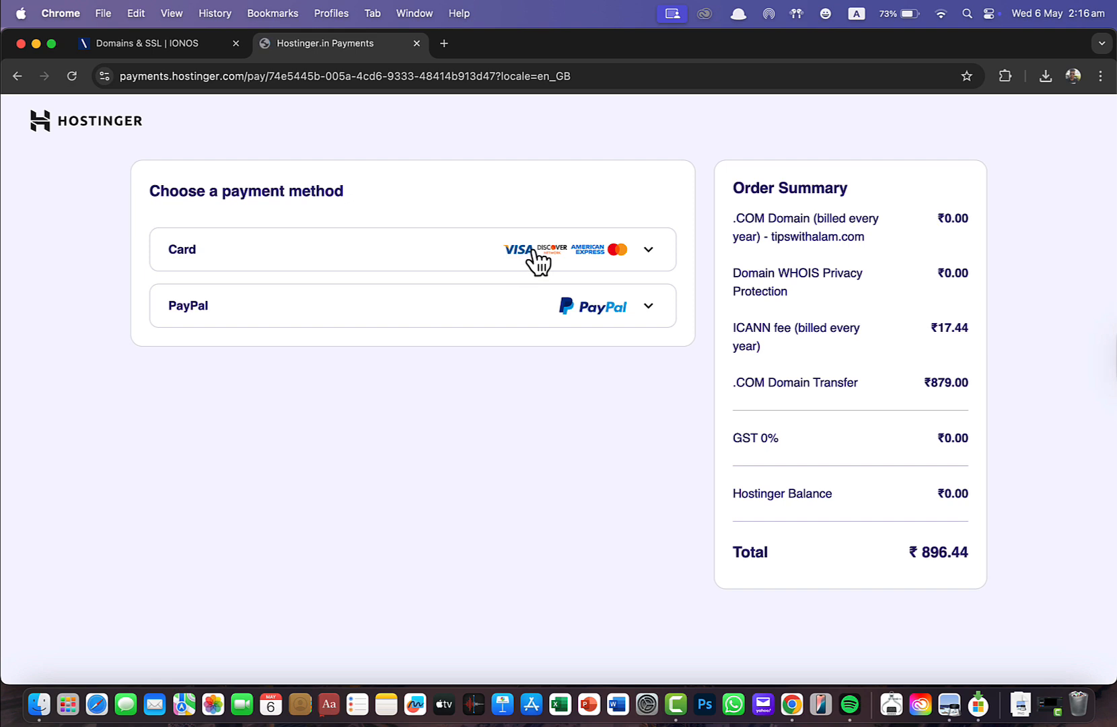
click(538, 262)
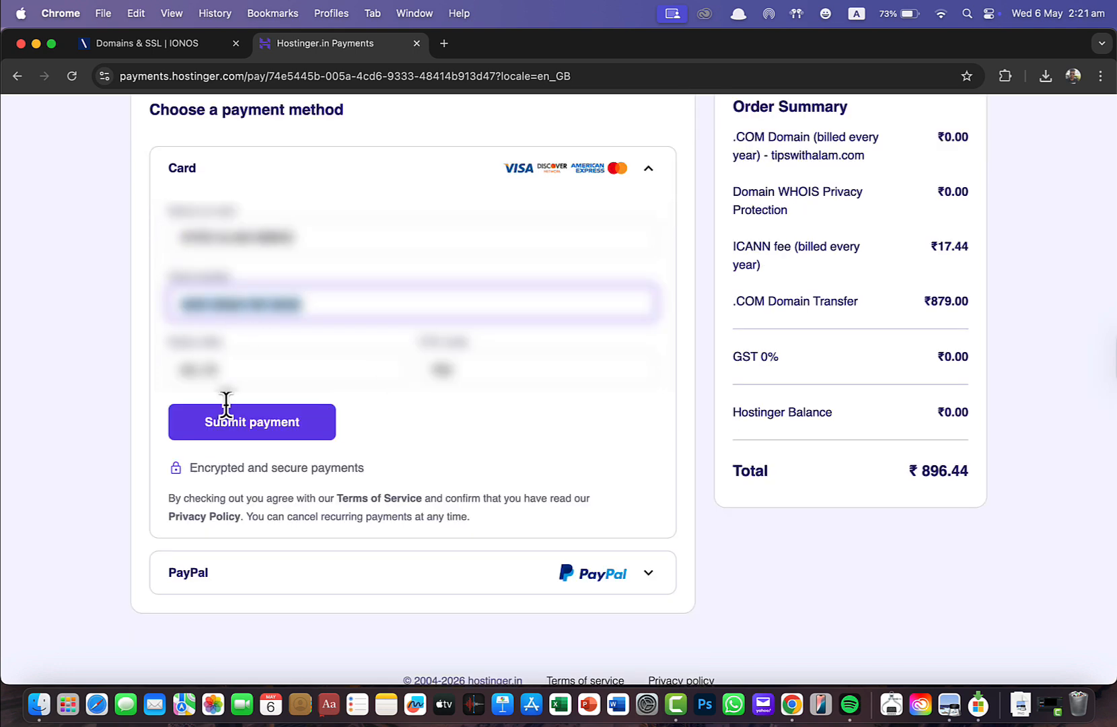
click(226, 421)
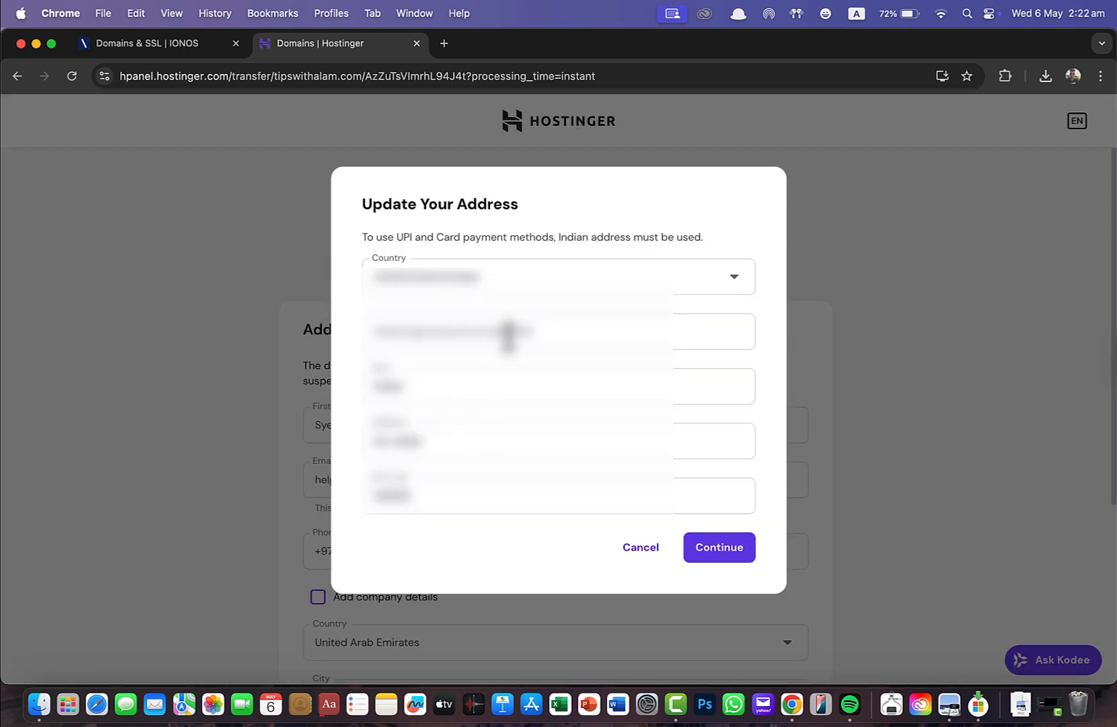
- Confirm the billing address, submit the domain owner's contact details, dismiss the browser's address-saving offer and accept the existing nameserver records
click(721, 556)
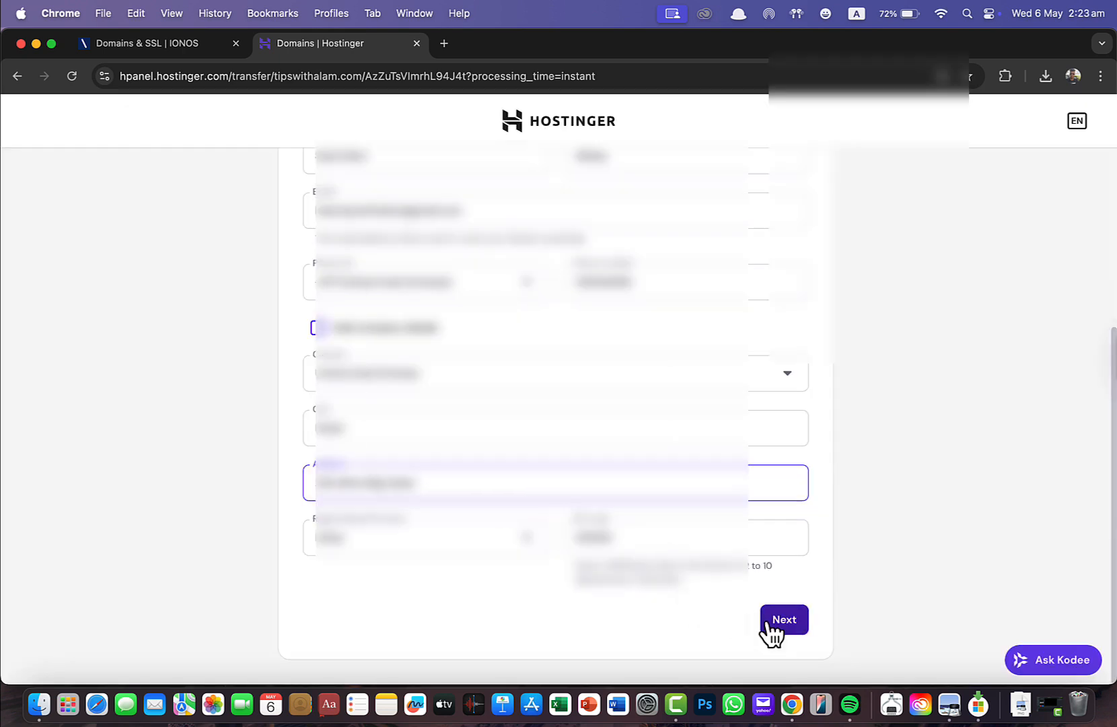
click(765, 620)
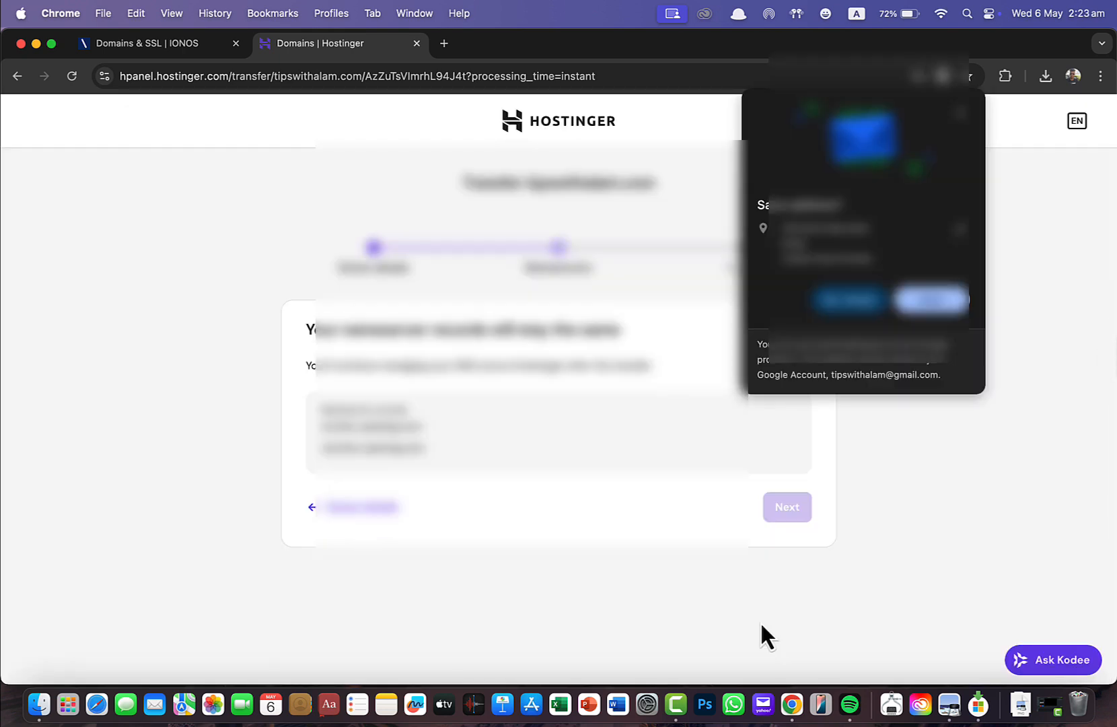
click(847, 300)
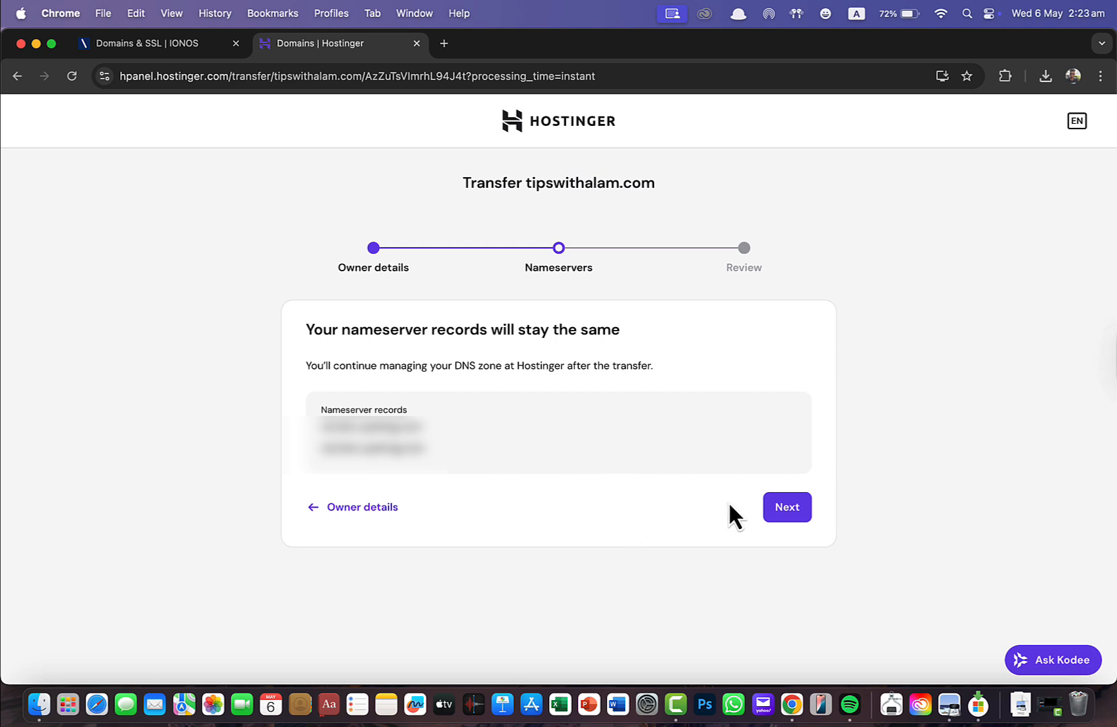
click(782, 513)
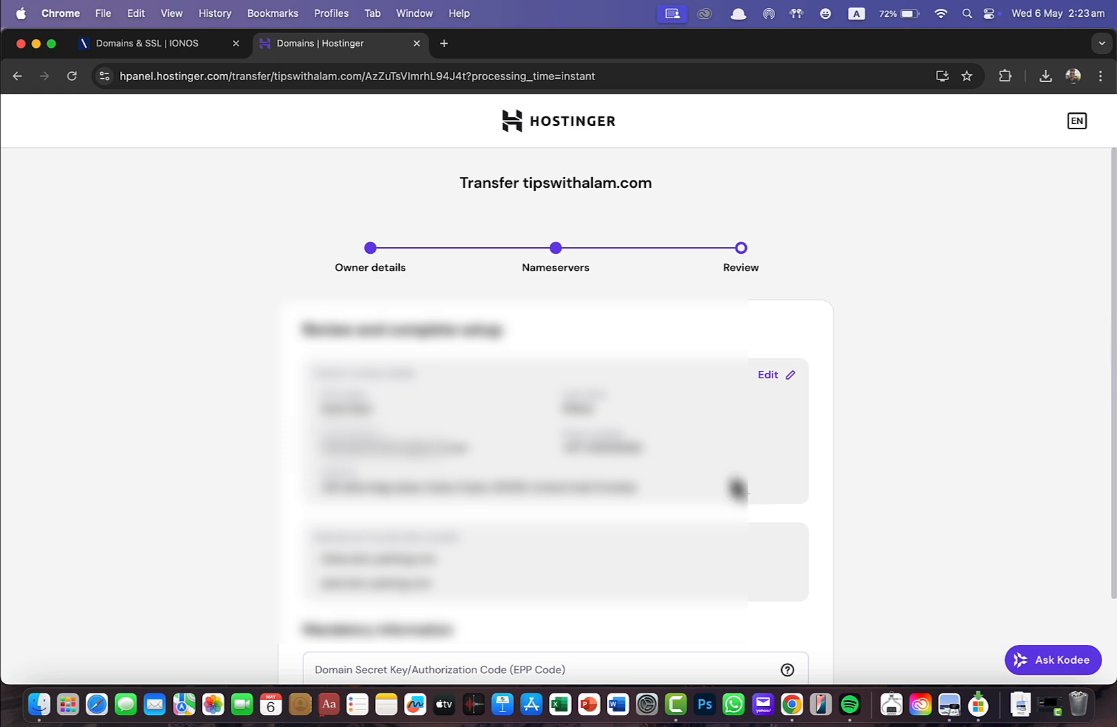
- Paste the copied authorization code into the Domain Secret Key/Authorization Code (EPP Code) field of the transfer review
scroll(733, 487, down, 2)
scroll(738, 487, down, 1)
click(544, 567)
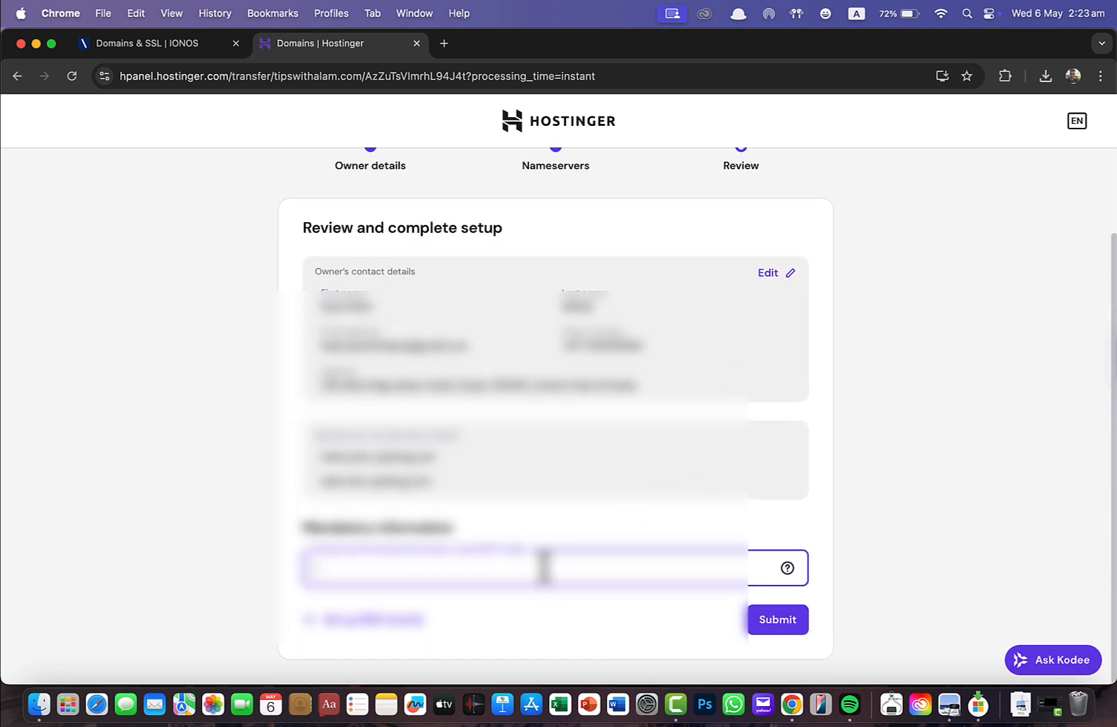
key(super+v)
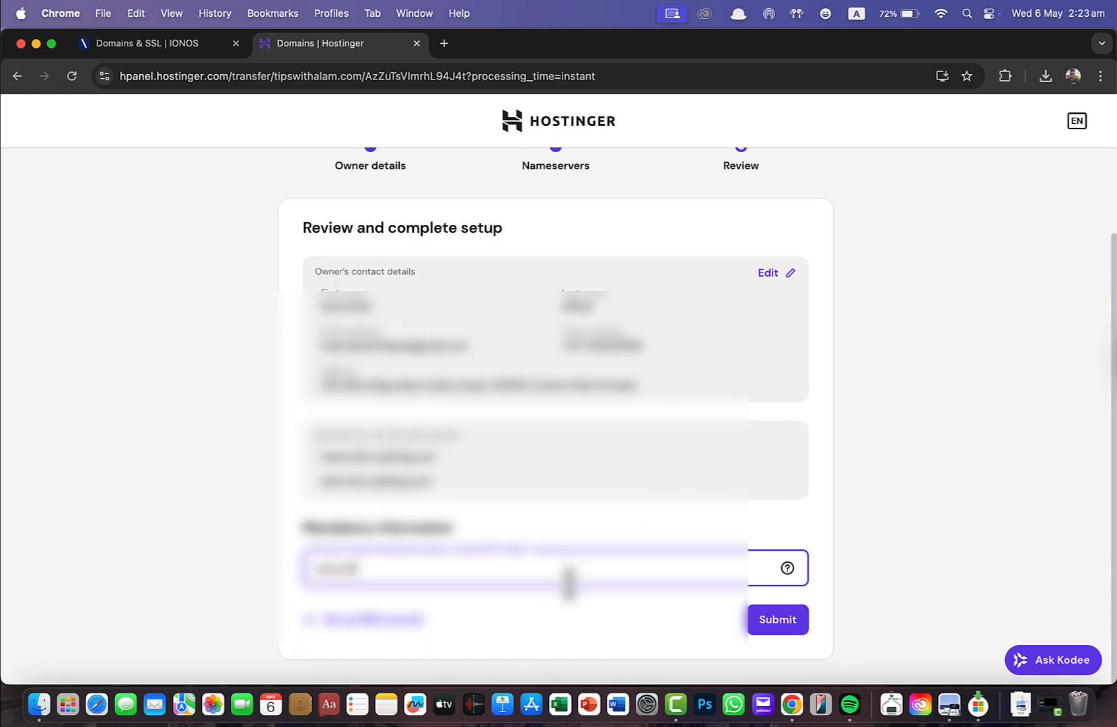
- Submit the completed transfer setup, continue to the Transfer Overview and review the progress stages and advice for speeding up the transfer
click(772, 618)
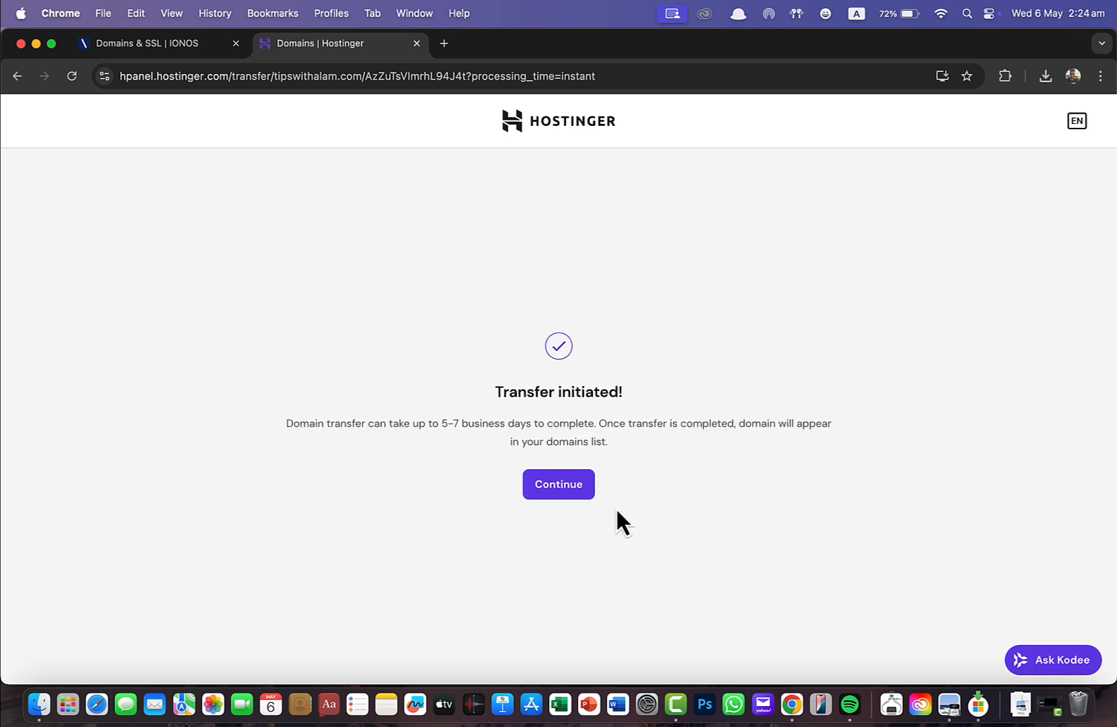
triple_click(382, 419)
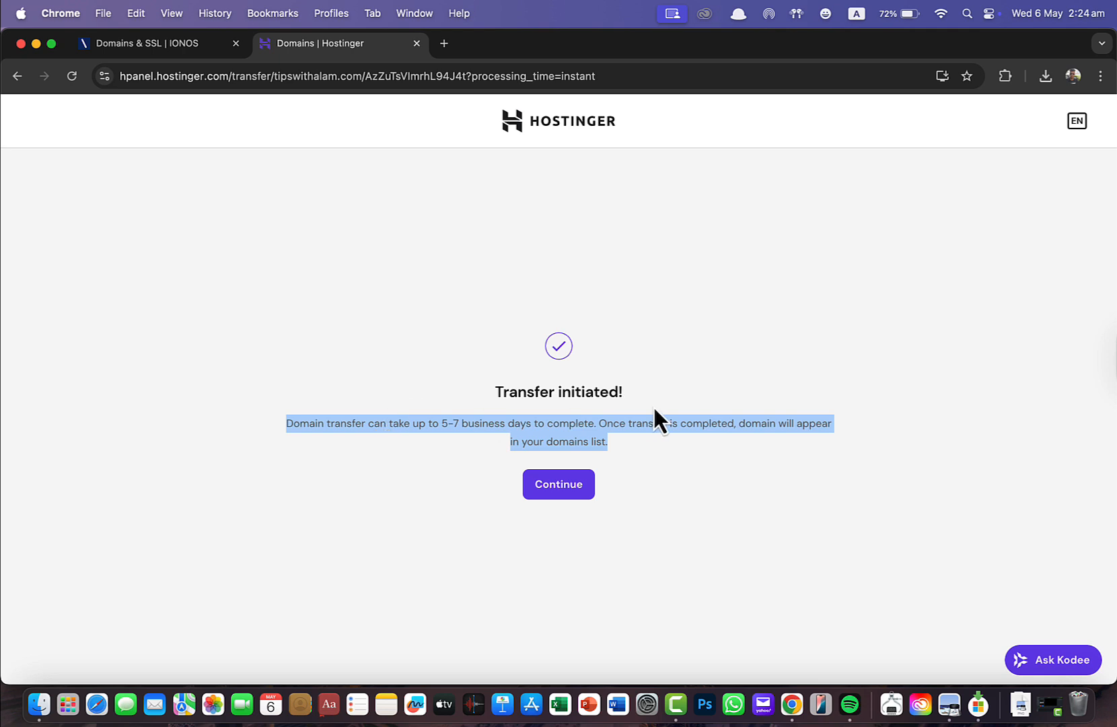
click(561, 494)
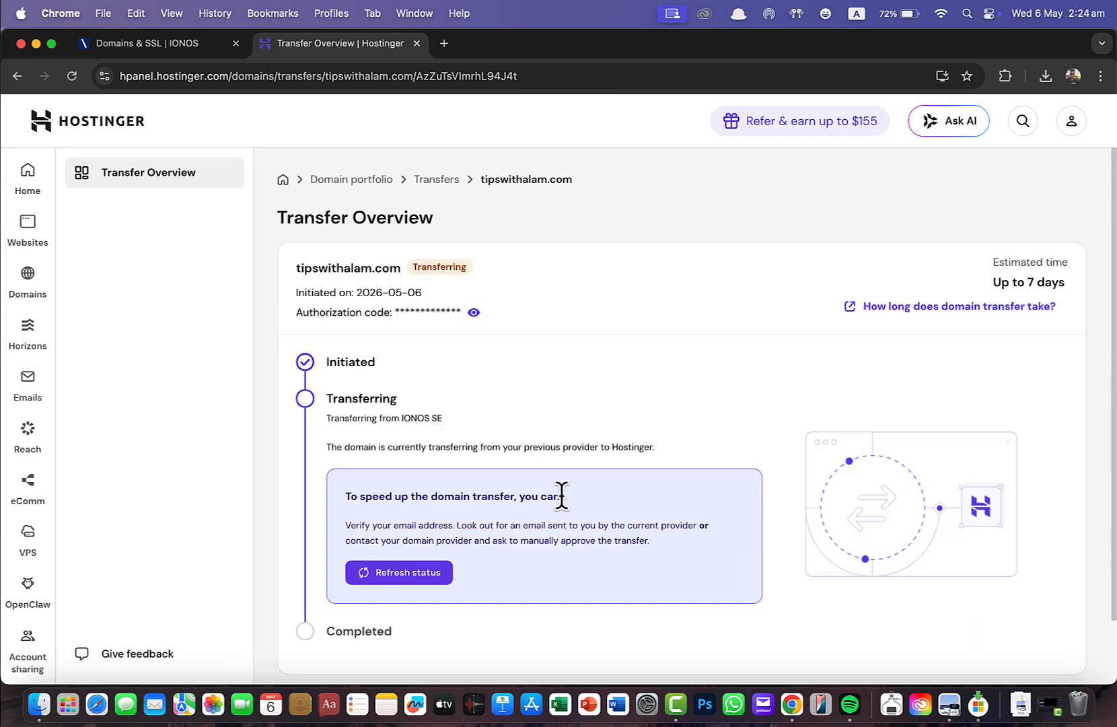
scroll(561, 496, down, 2)
scroll(561, 495, up, 2)
scroll(562, 495, down, 1)
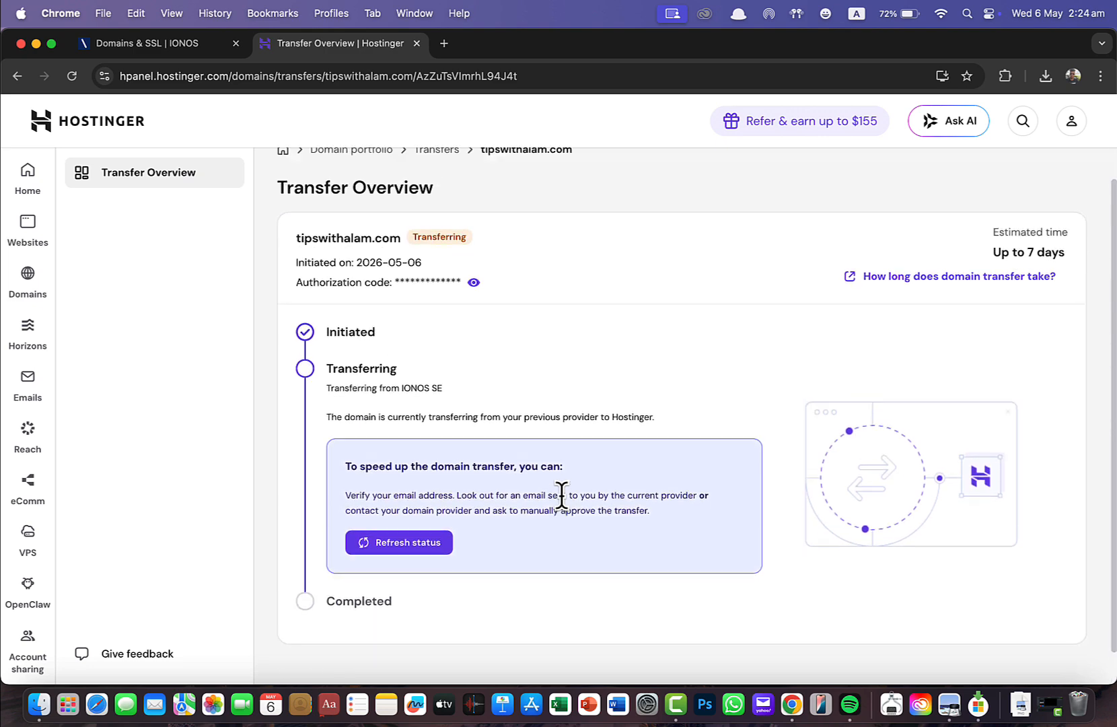
scroll(562, 496, up, 1)
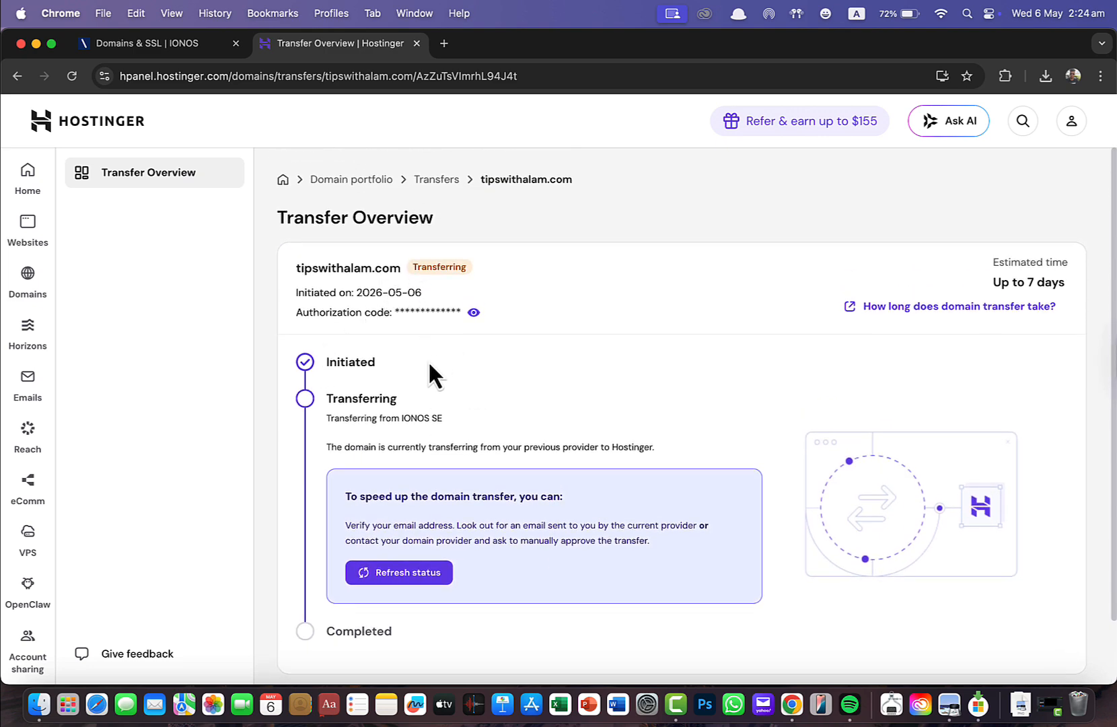
scroll(465, 468, down, 1)
scroll(465, 468, up, 1)
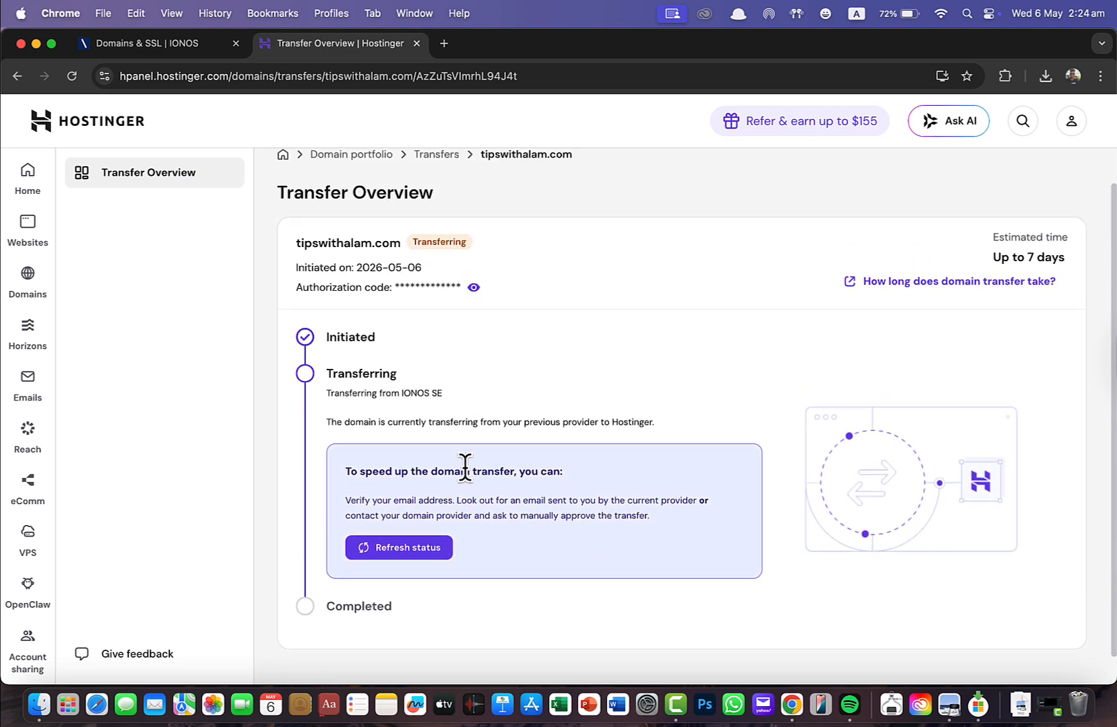
- Refresh the authorization code dialog in IONOS, and refresh the transfer status in Hostinger's Transfer Overview to read the completion details
click(196, 51)
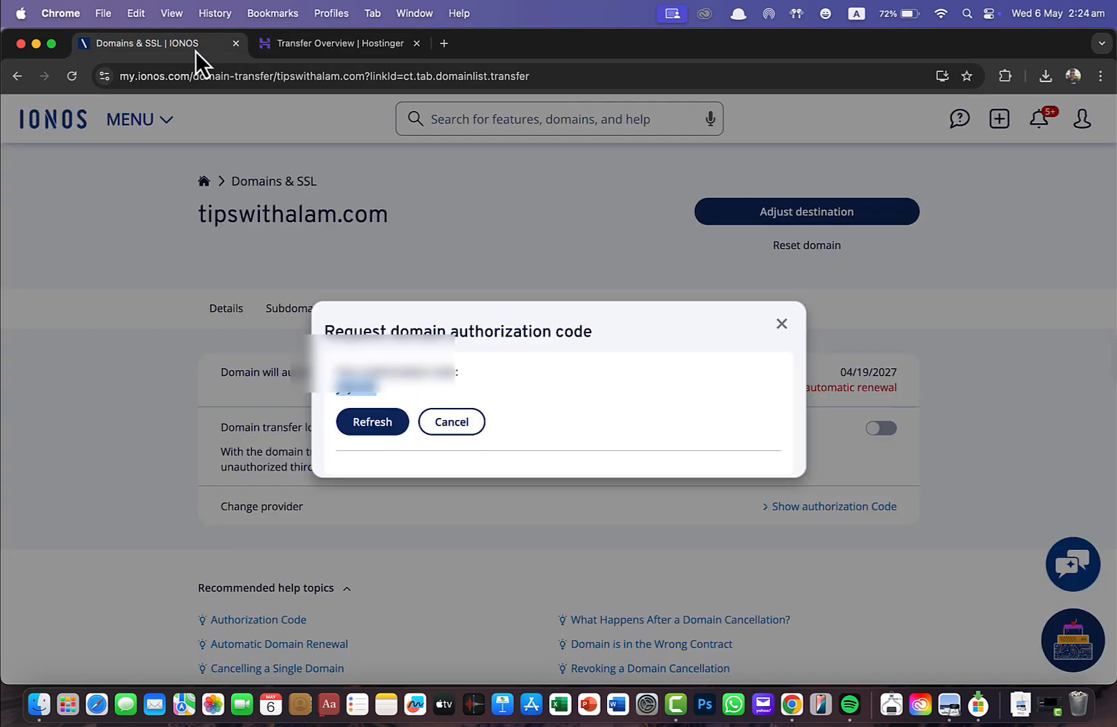
click(401, 431)
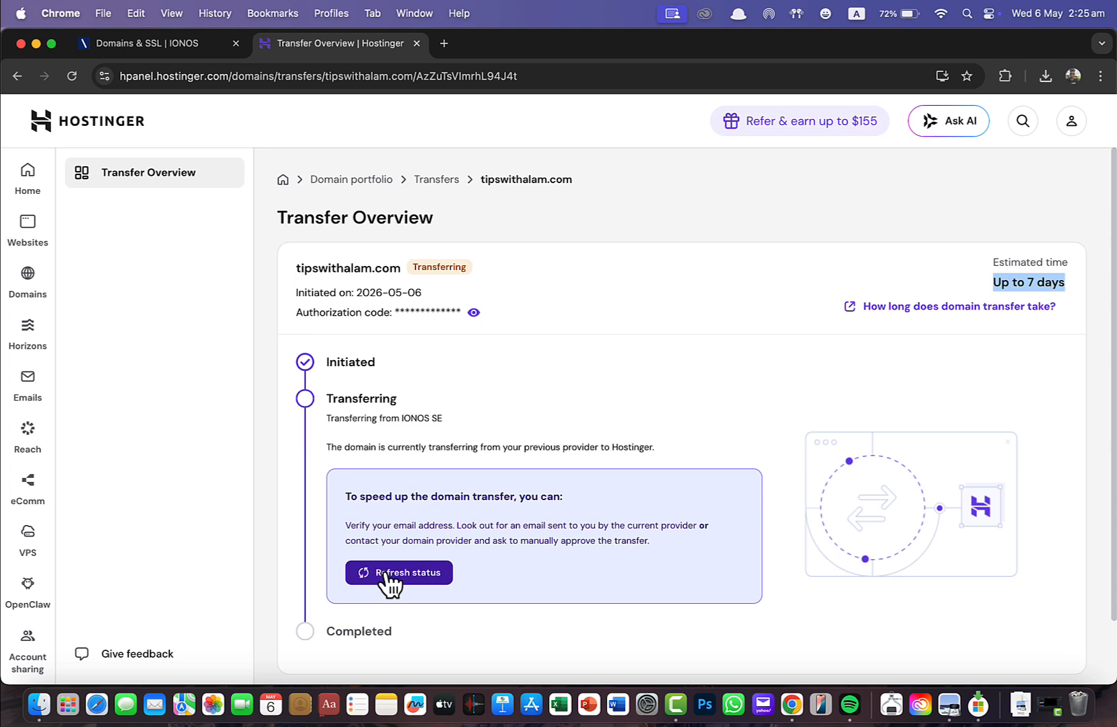
click(388, 573)
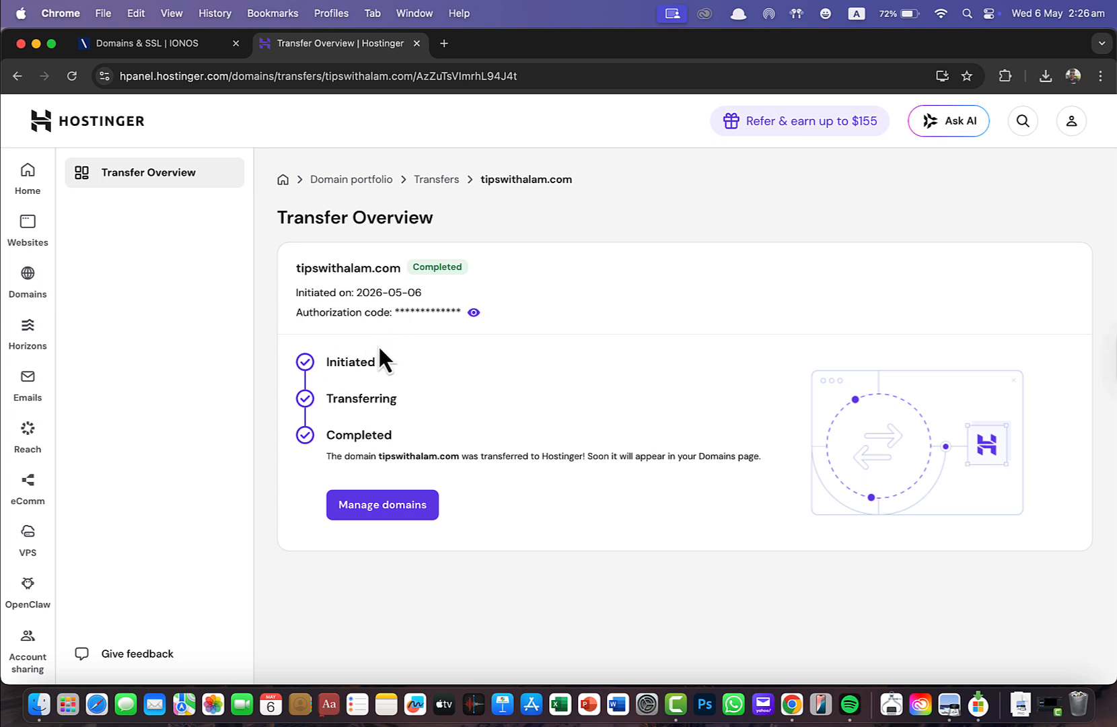
triple_click(364, 457)
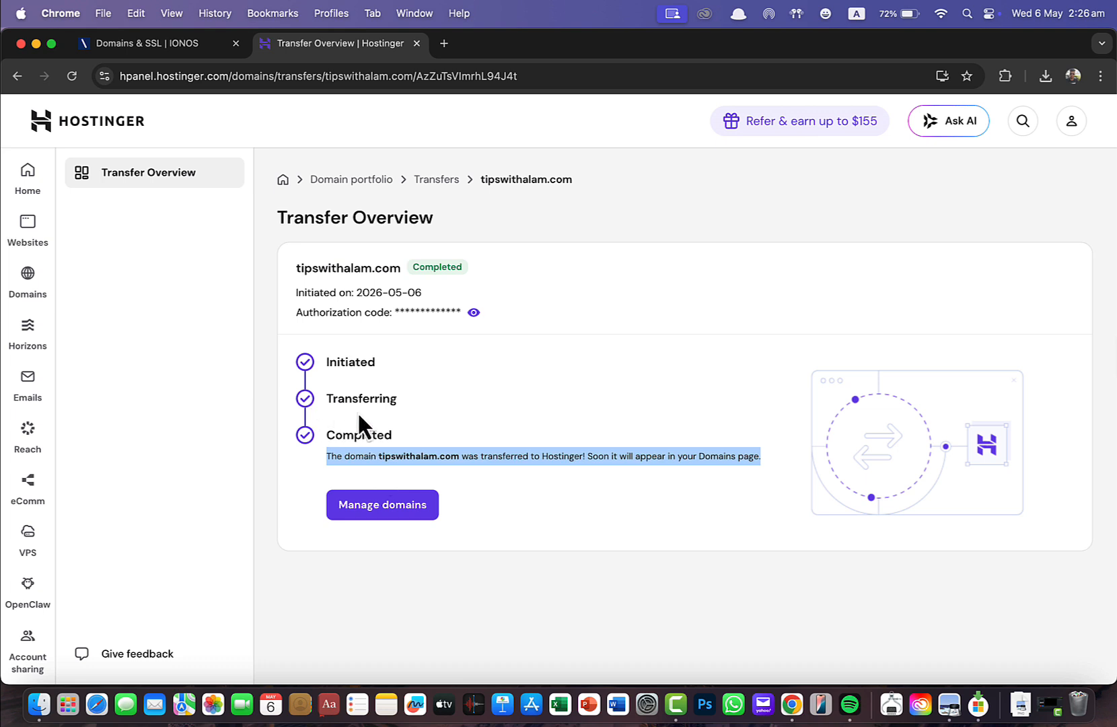
double_click(543, 455)
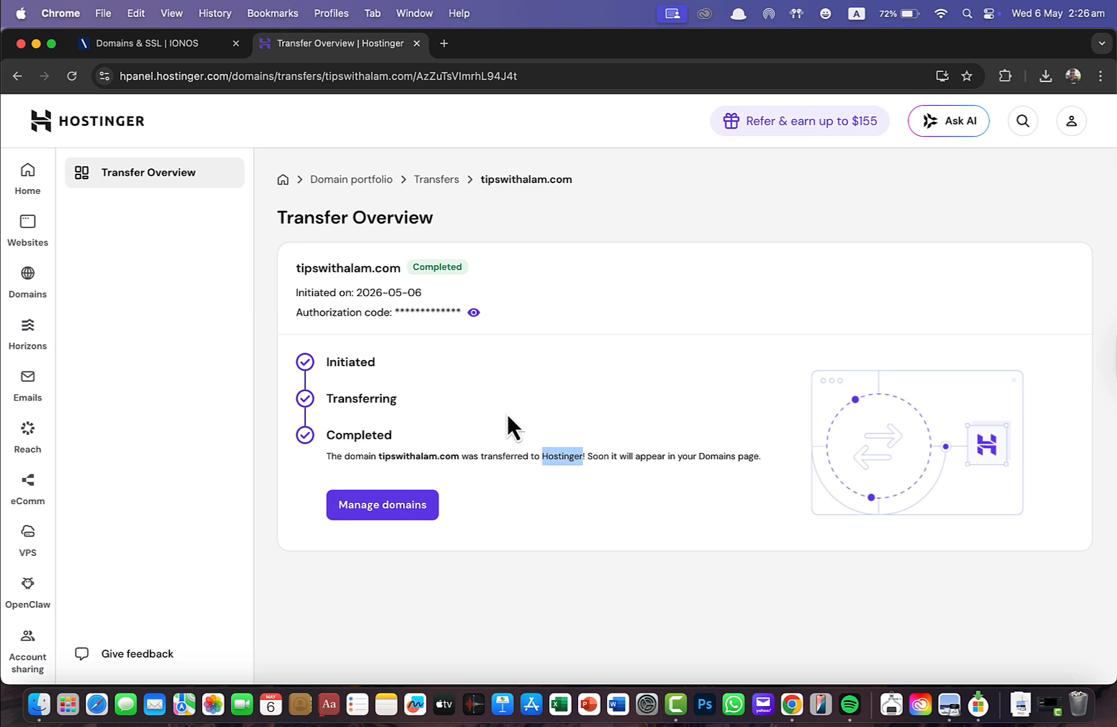
- Switch to IONOS and reload the tipswithalam.com domain page to check the domain's status with the previous provider
click(202, 48)
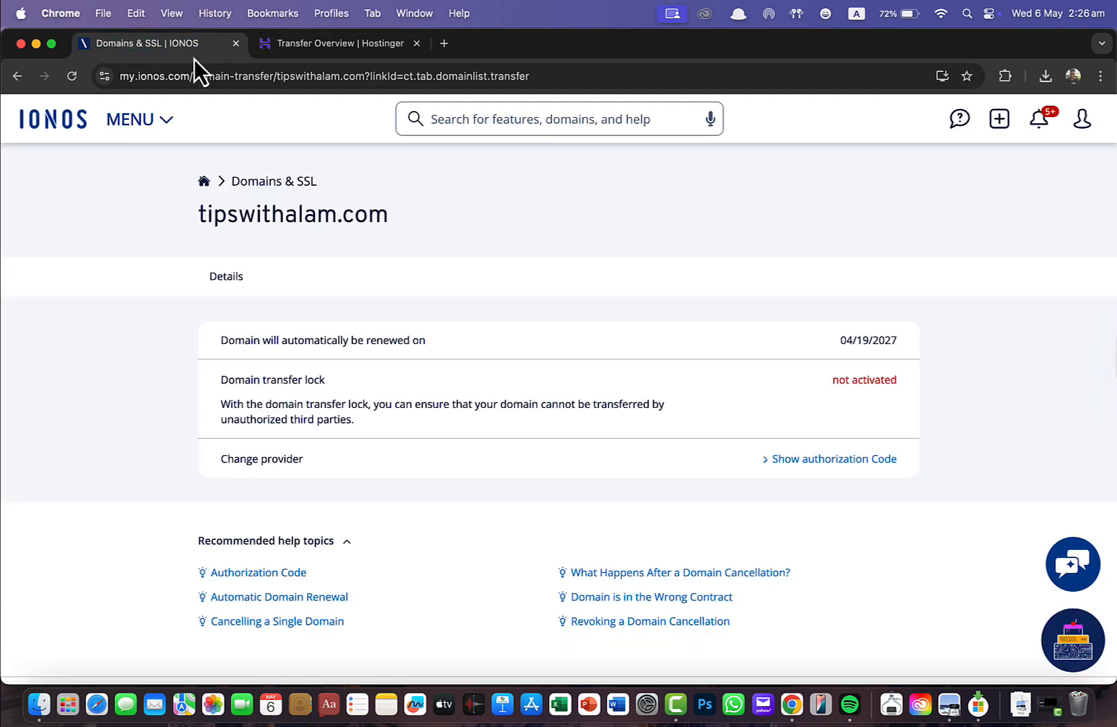
click(77, 86)
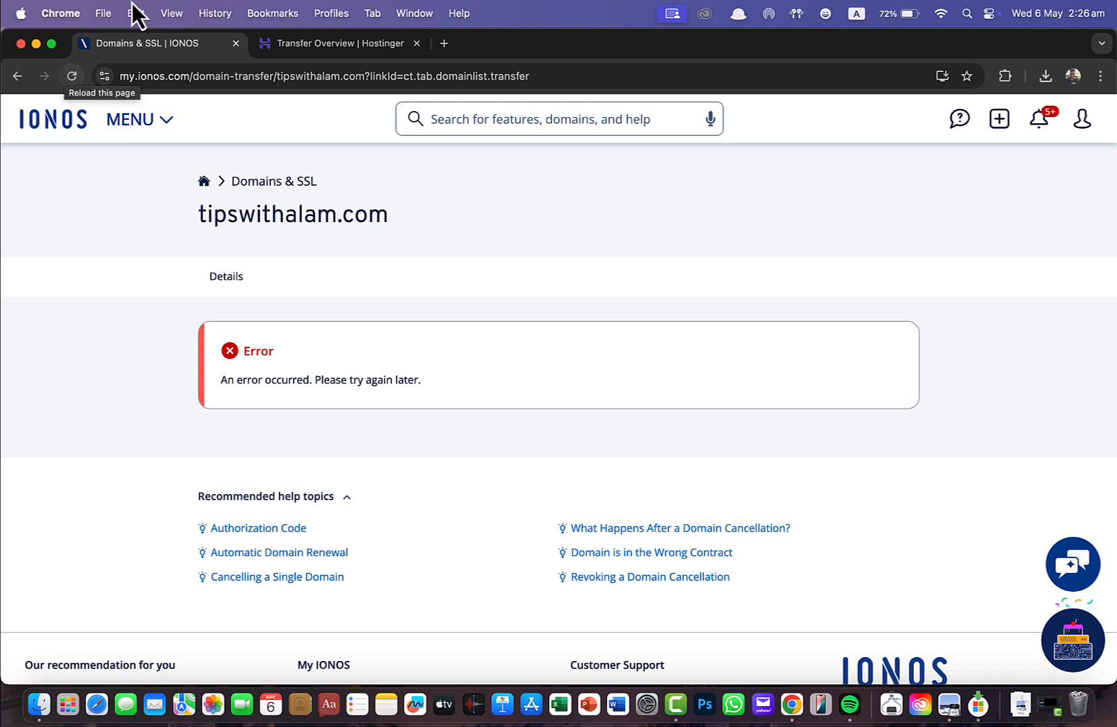
click(276, 48)
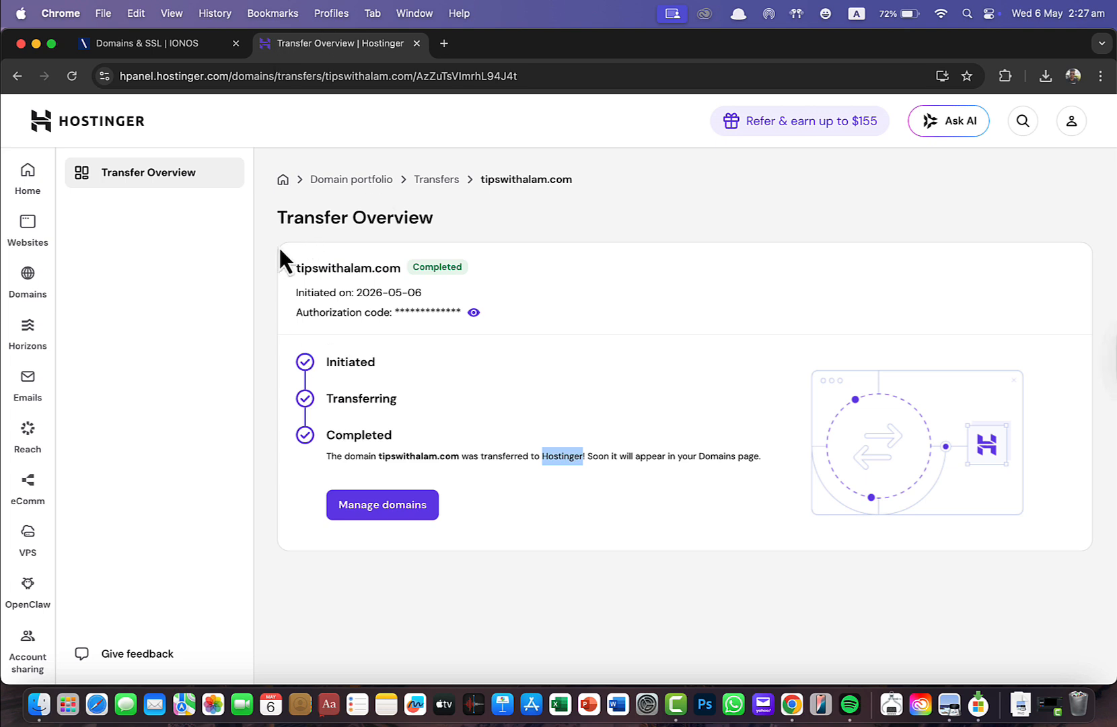
click(187, 45)
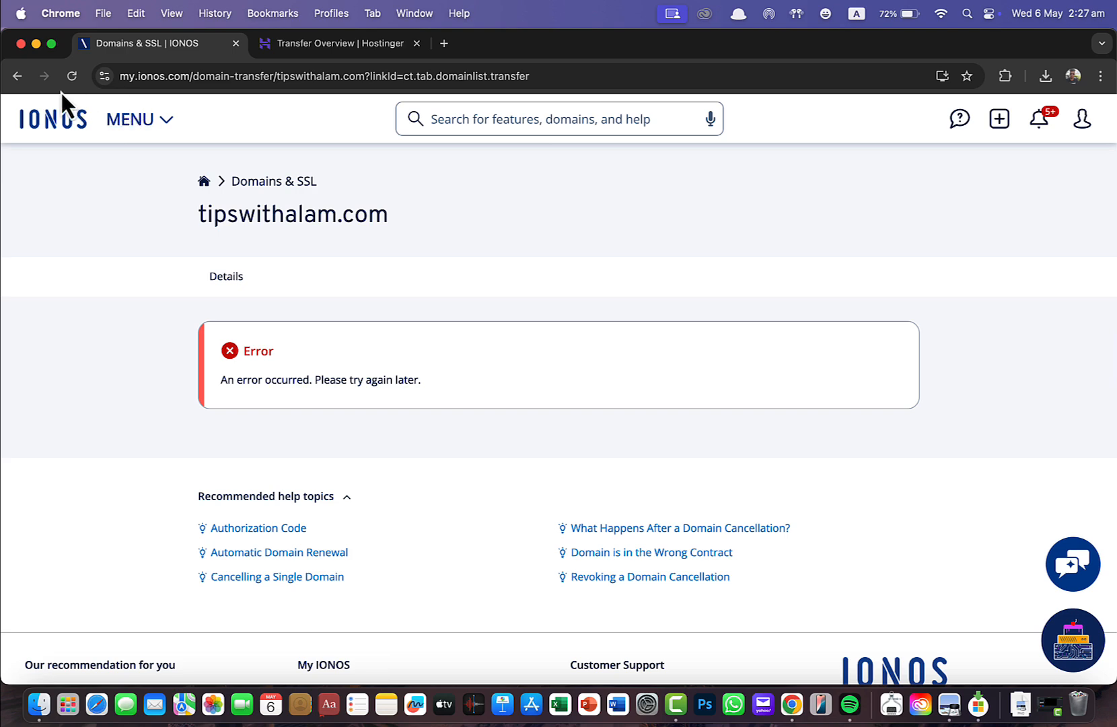
click(77, 87)
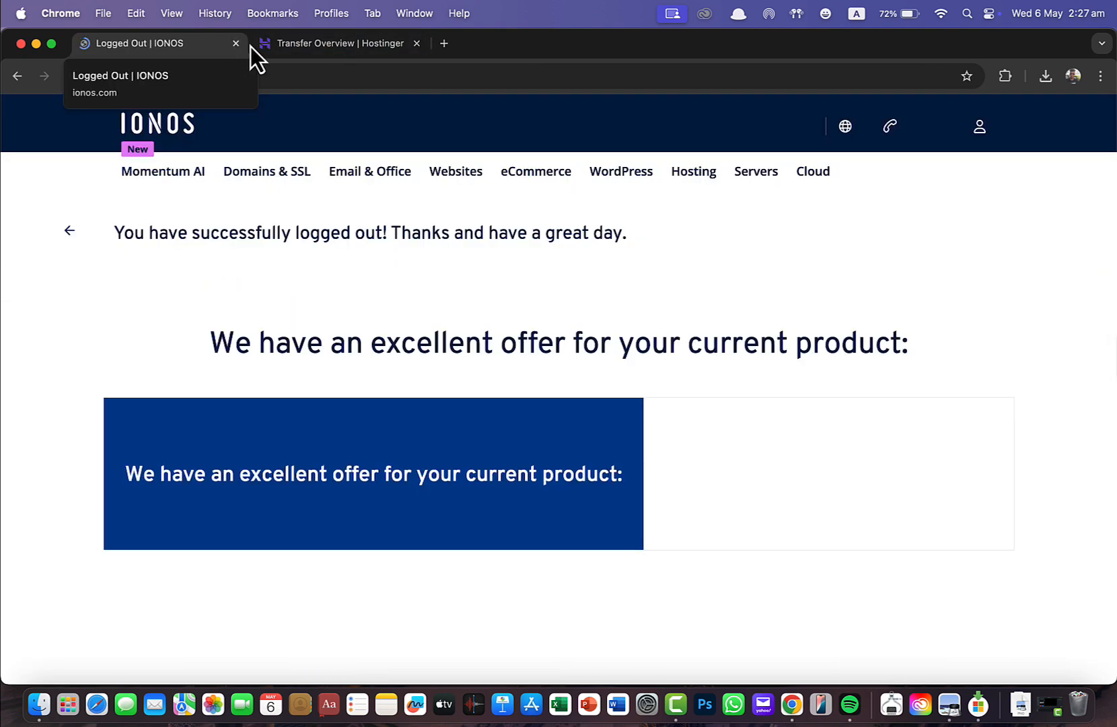
- Return to Hostinger, open the management page of tipswithalam.com from the domain portfolio and check its expiration date
click(277, 45)
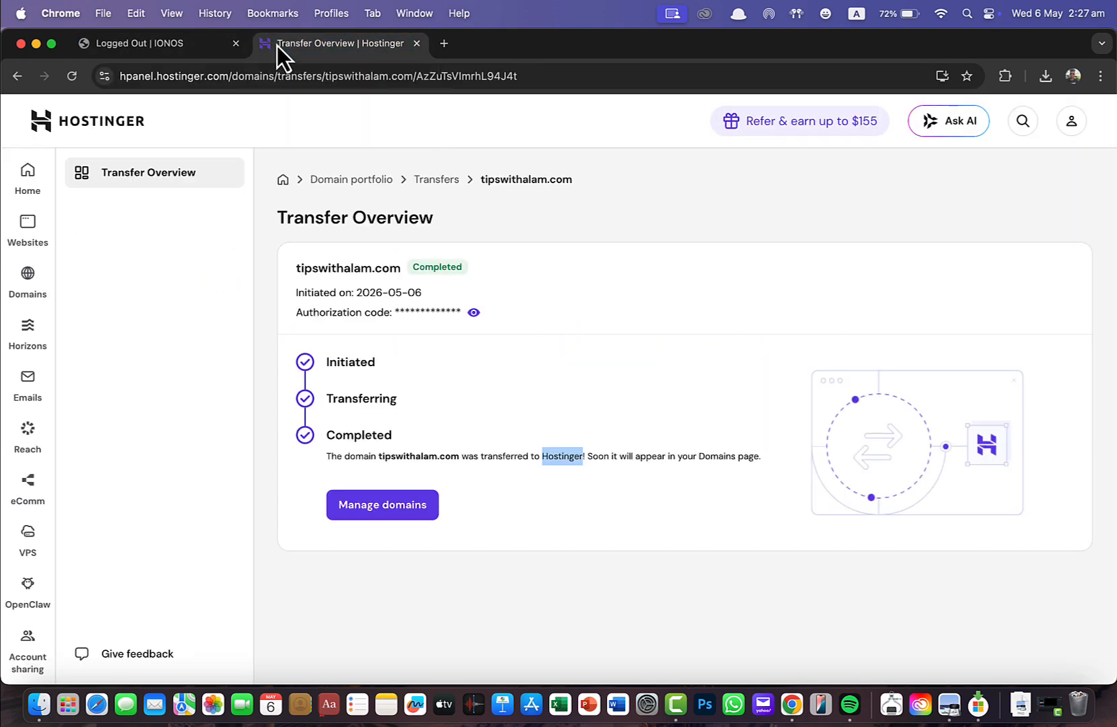
click(397, 503)
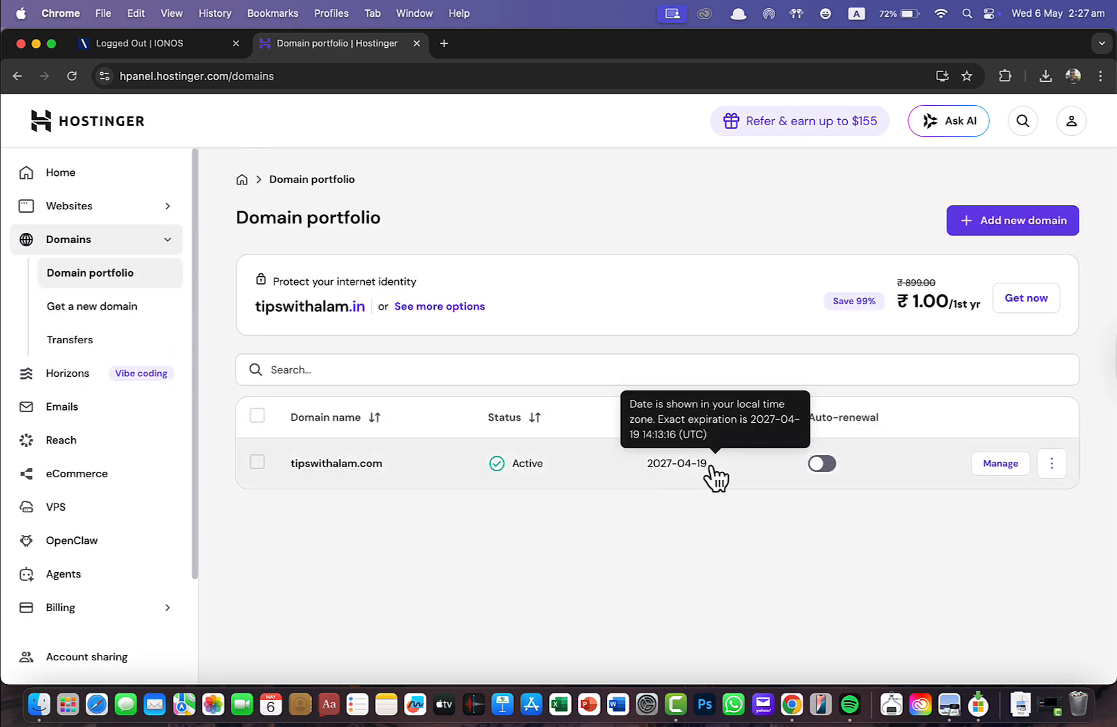
click(988, 466)
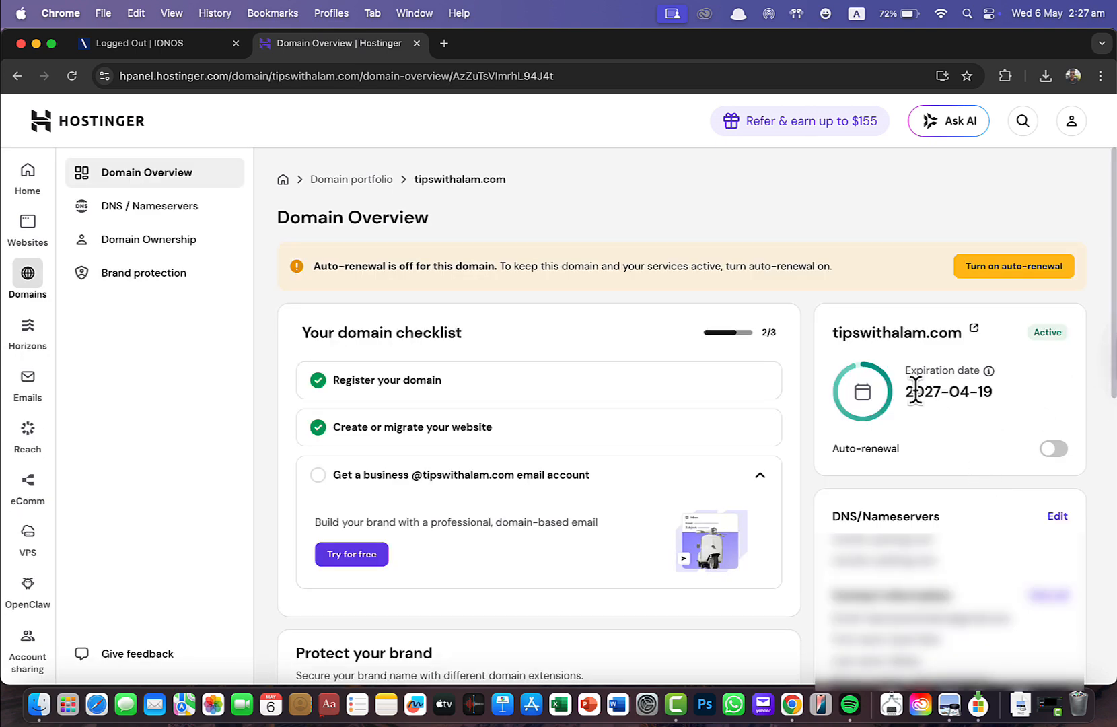
triple_click(932, 387)
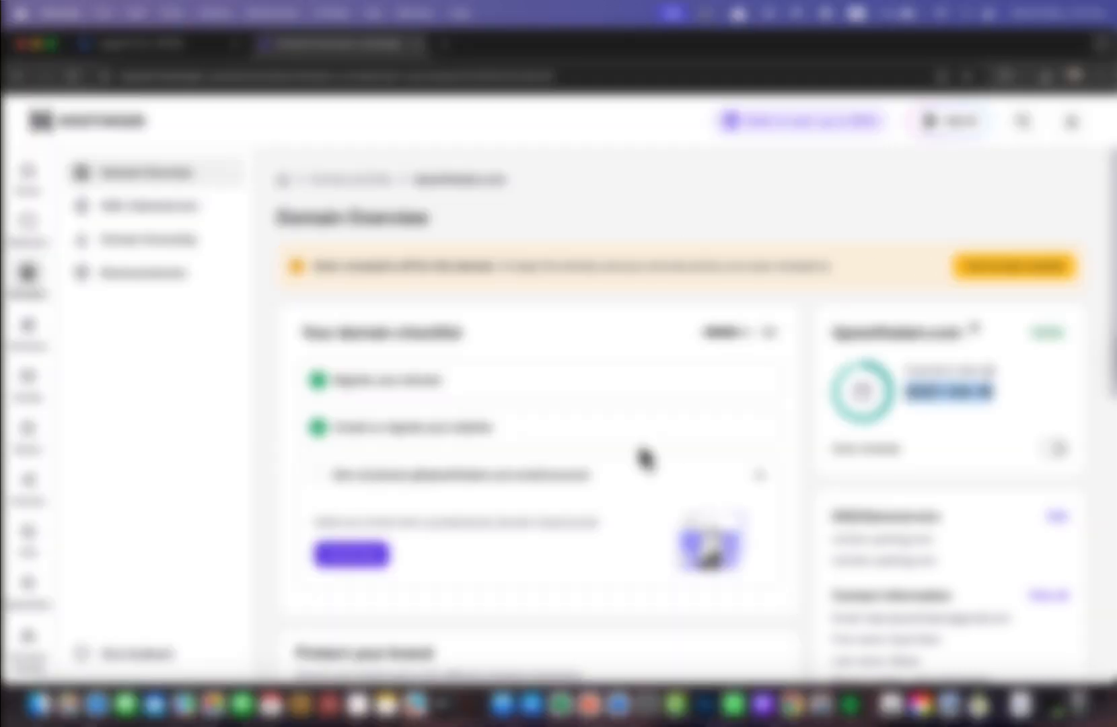
scroll(641, 456, down, 1)
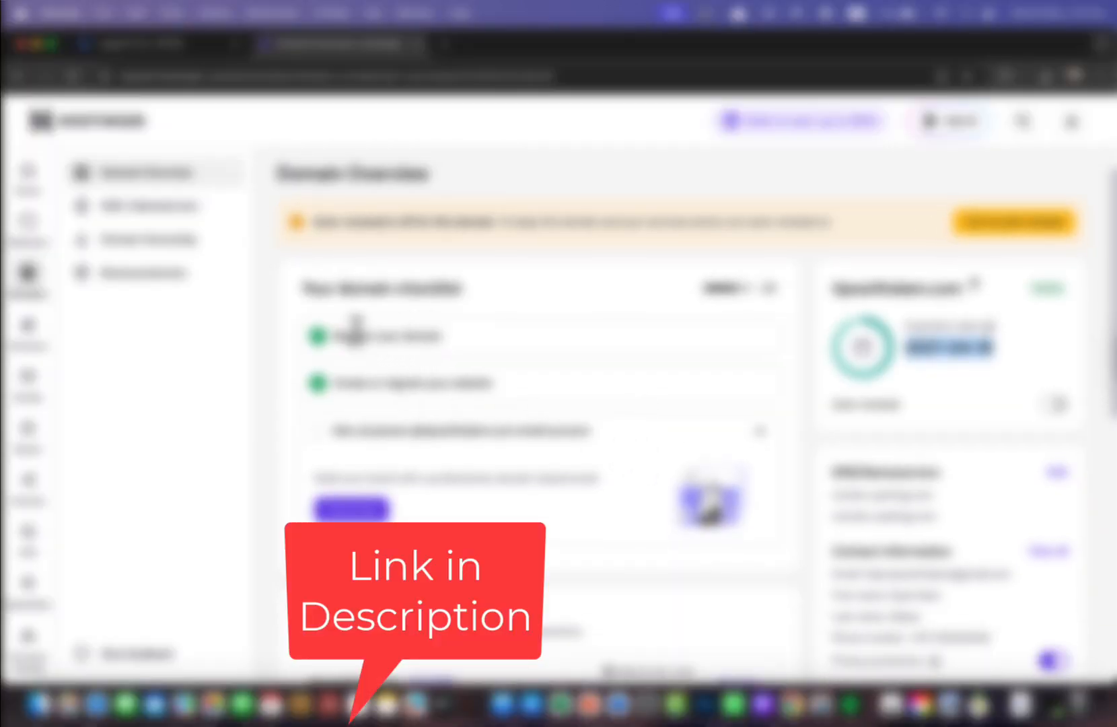
scroll(457, 385, down, 3)
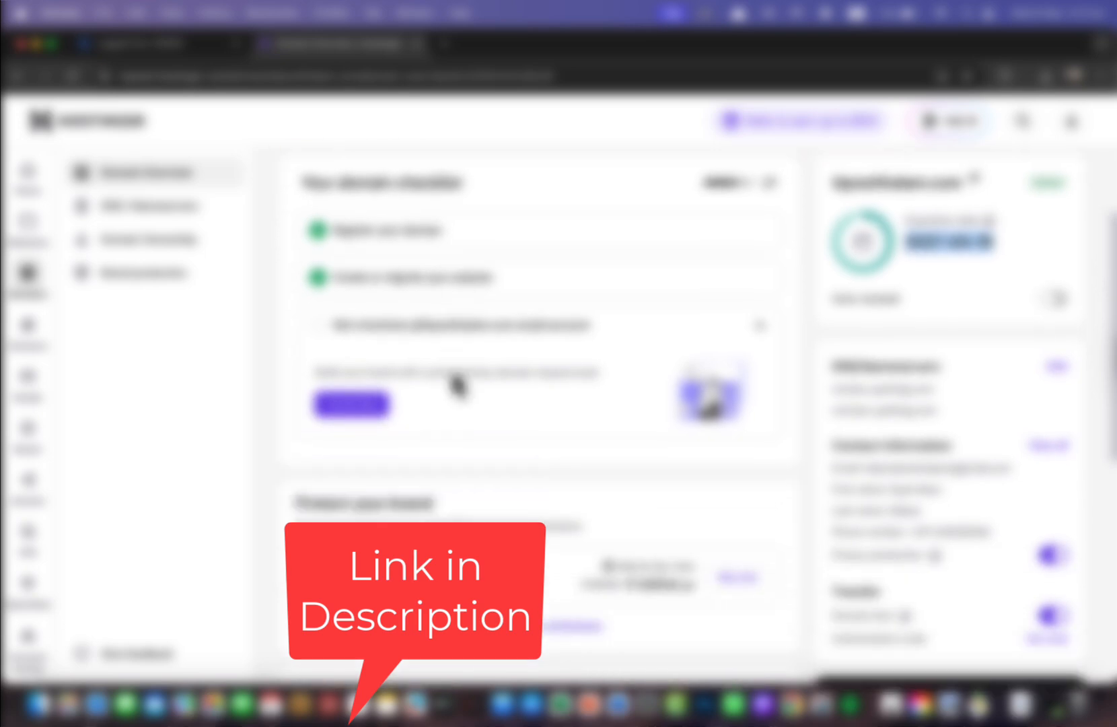
scroll(457, 387, down, 1)
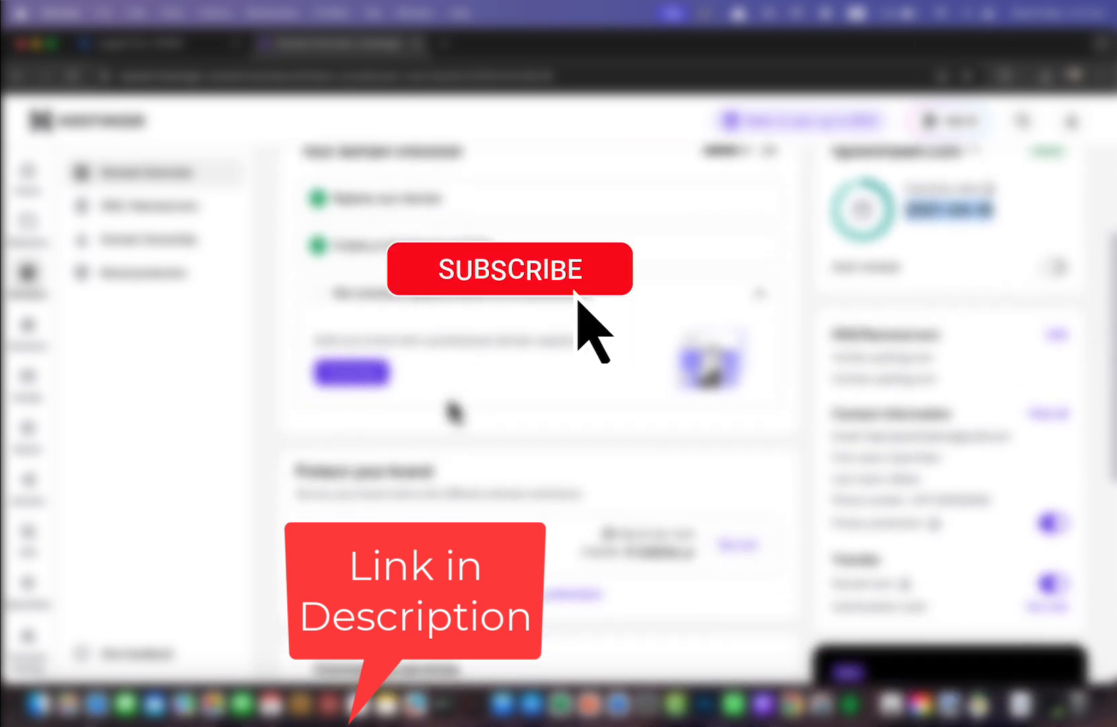
scroll(374, 538, down, 8)
scroll(448, 541, up, 4)
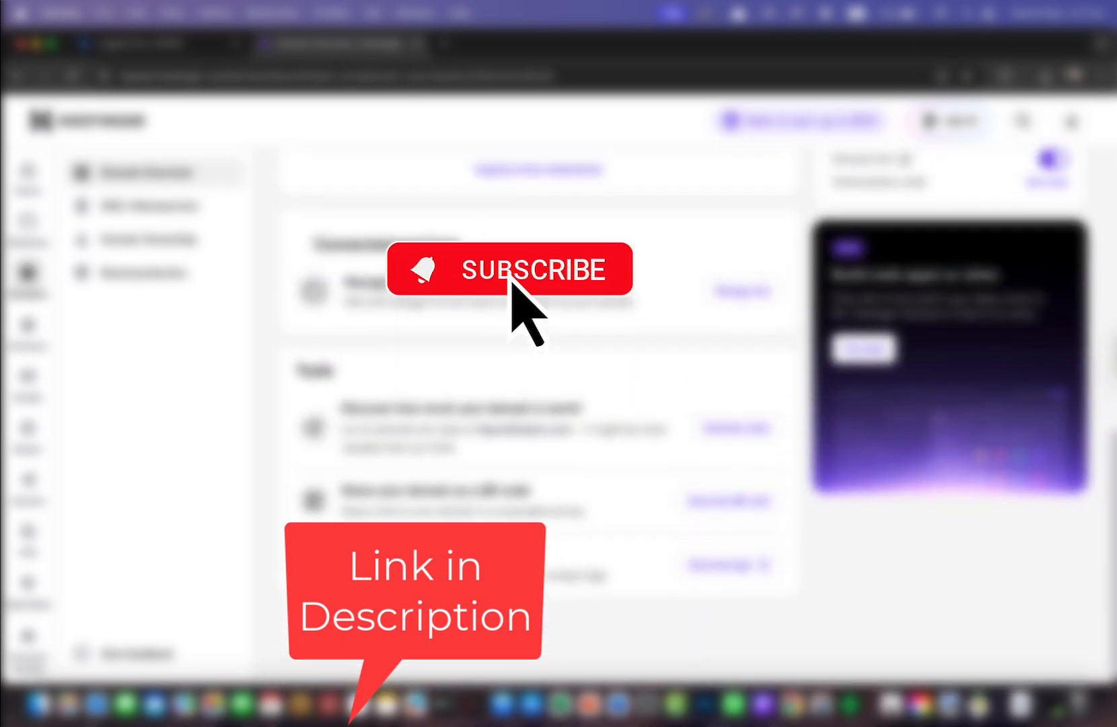